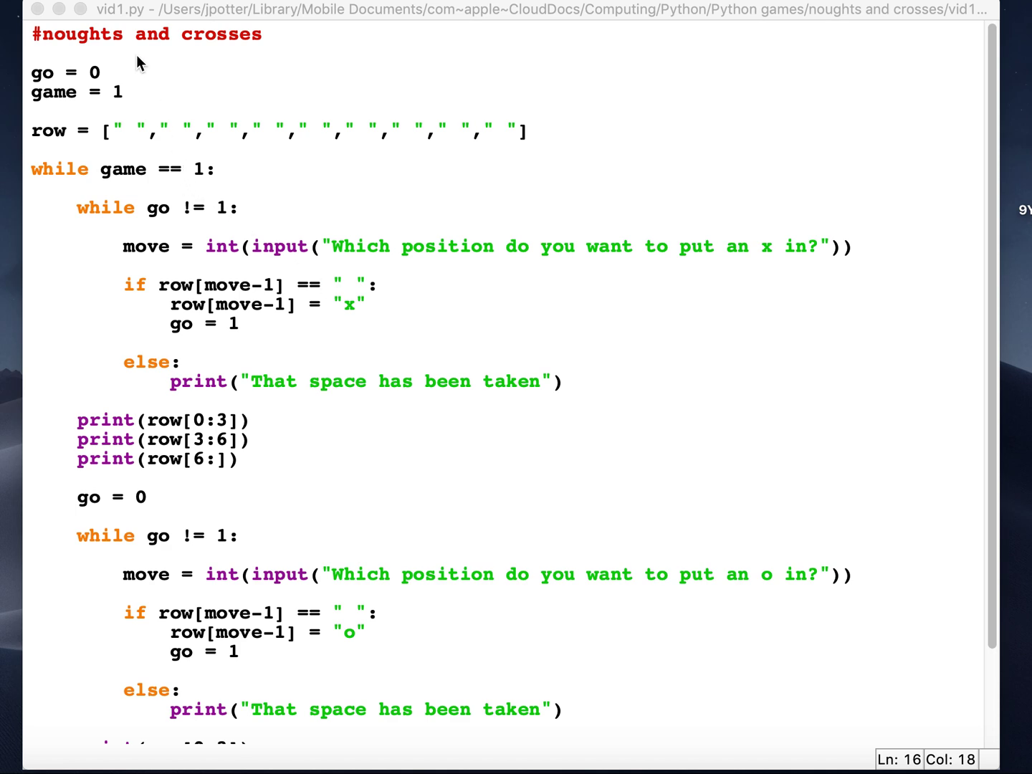
Add import sys below the title comment and a blank line after the first go = 0
left_click(301, 36)
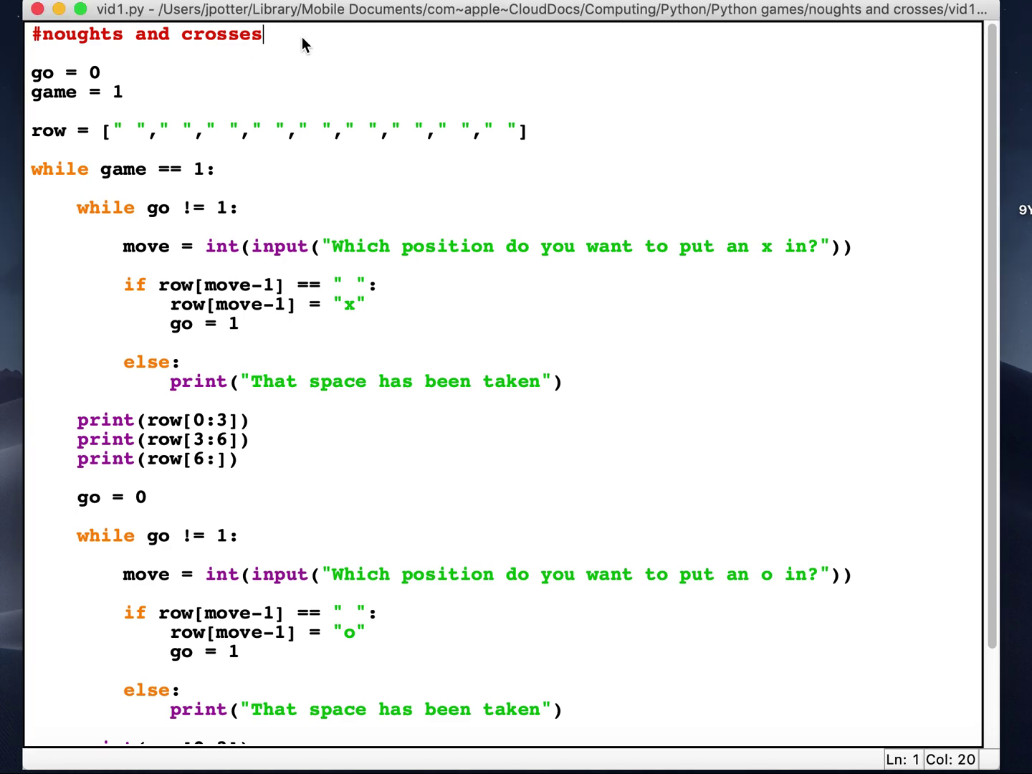
key("Return")
key("Return")
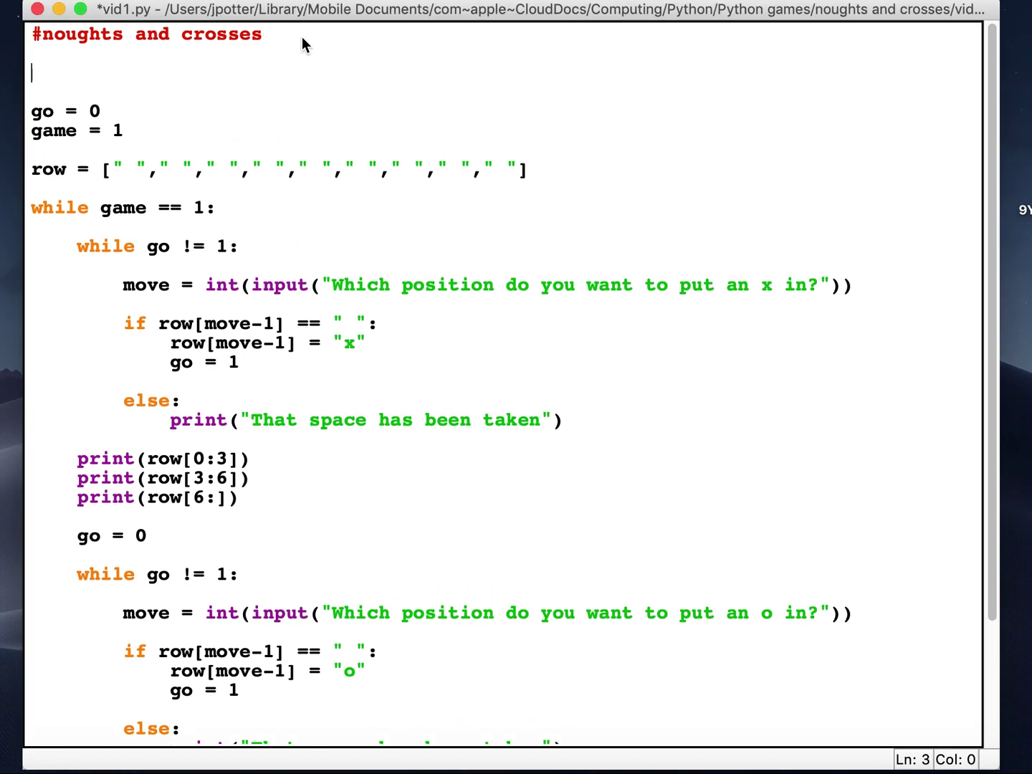
type("import sys")
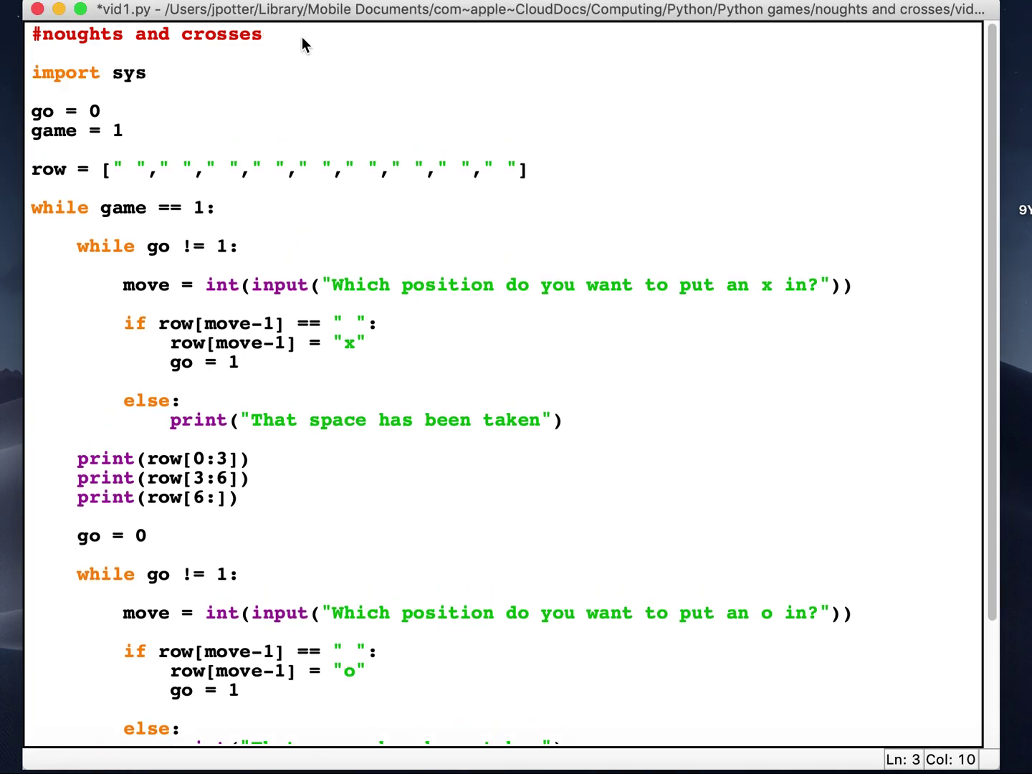
scroll(367, 311, "down", 2)
scroll(367, 310, "down", 3)
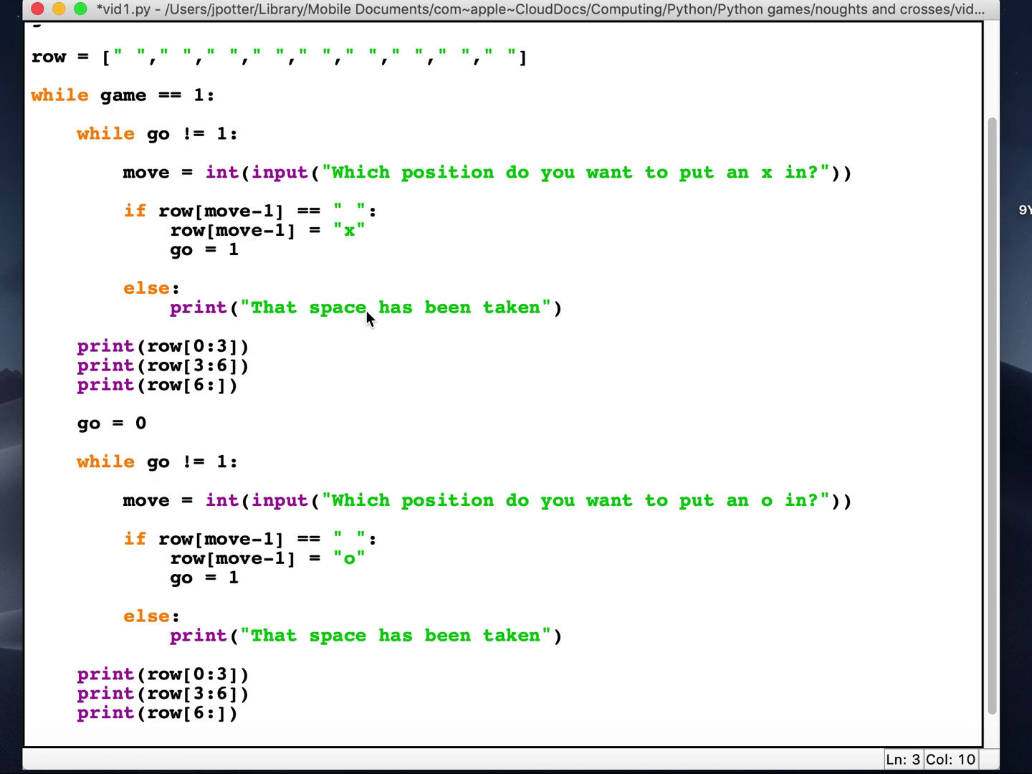
scroll(365, 311, "up", 5)
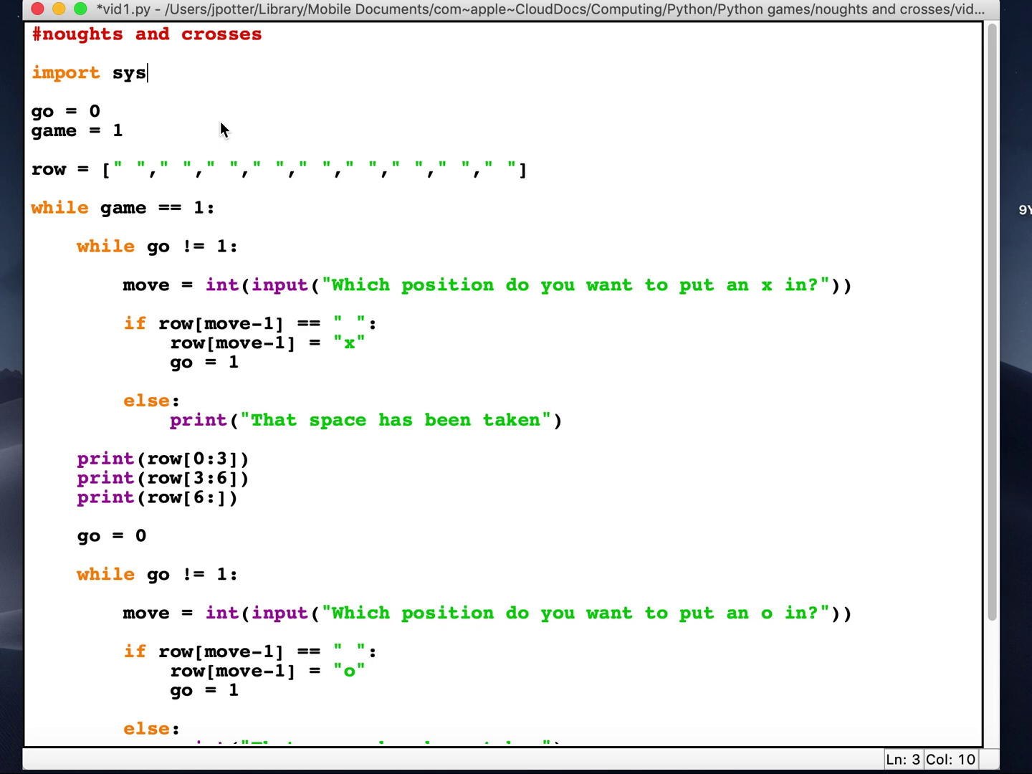
scroll(286, 334, "down", 2)
scroll(286, 335, "down", 3)
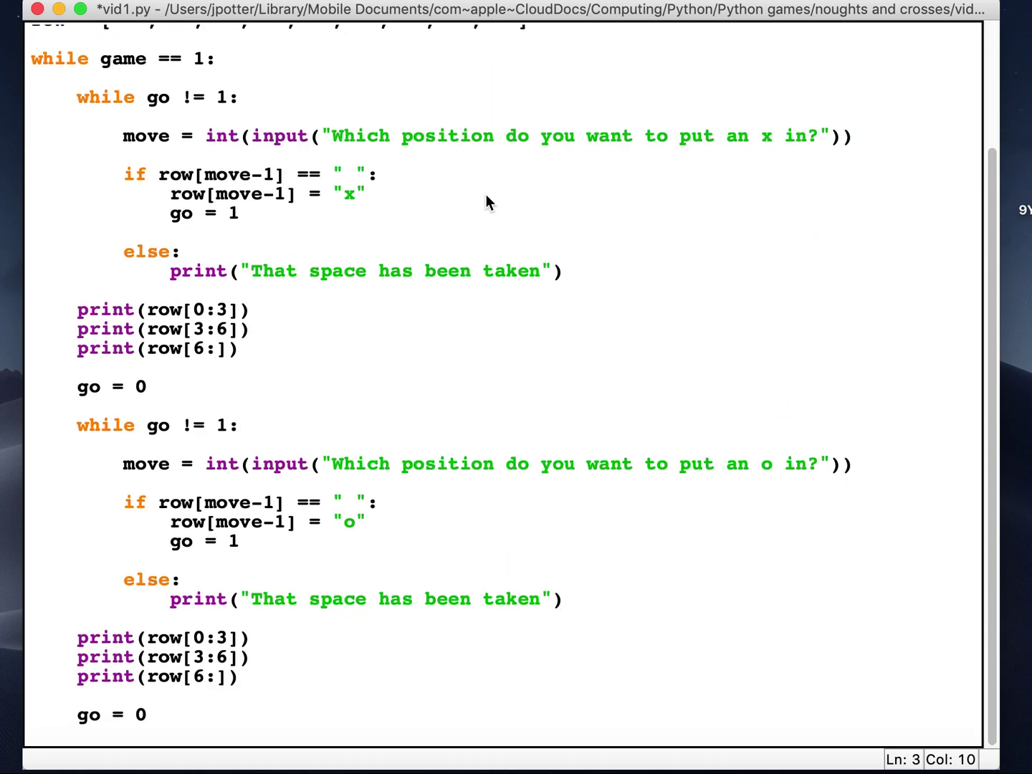
left_click_drag(326, 386, 198, 91)
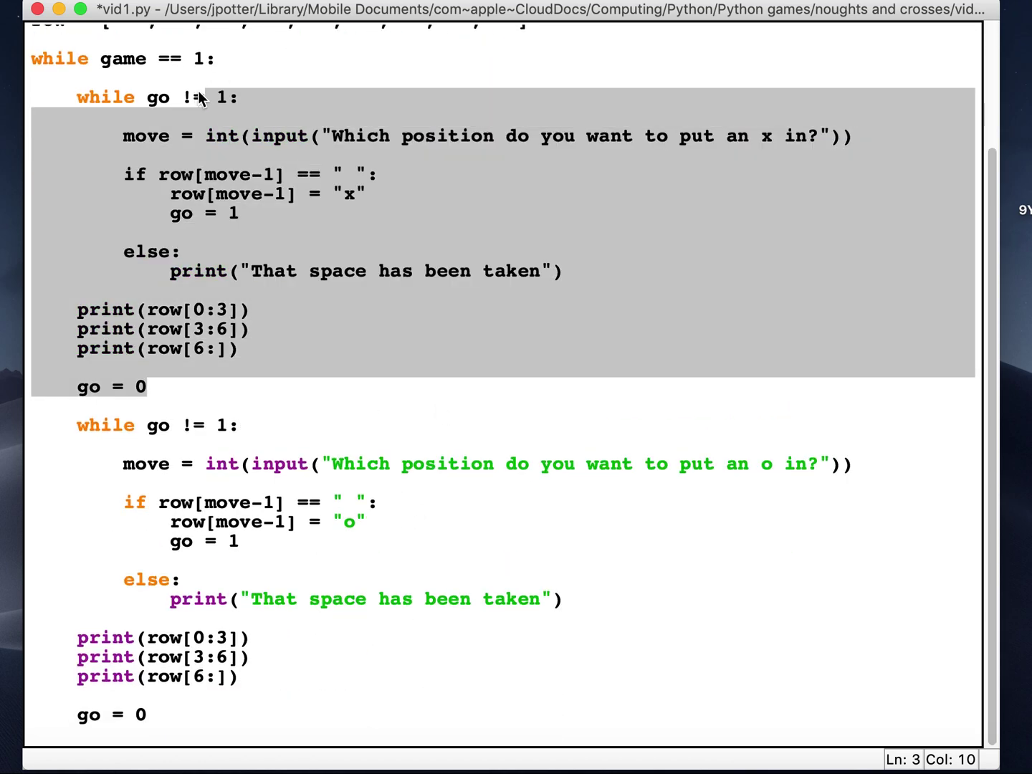
left_click_drag(345, 702, 278, 483)
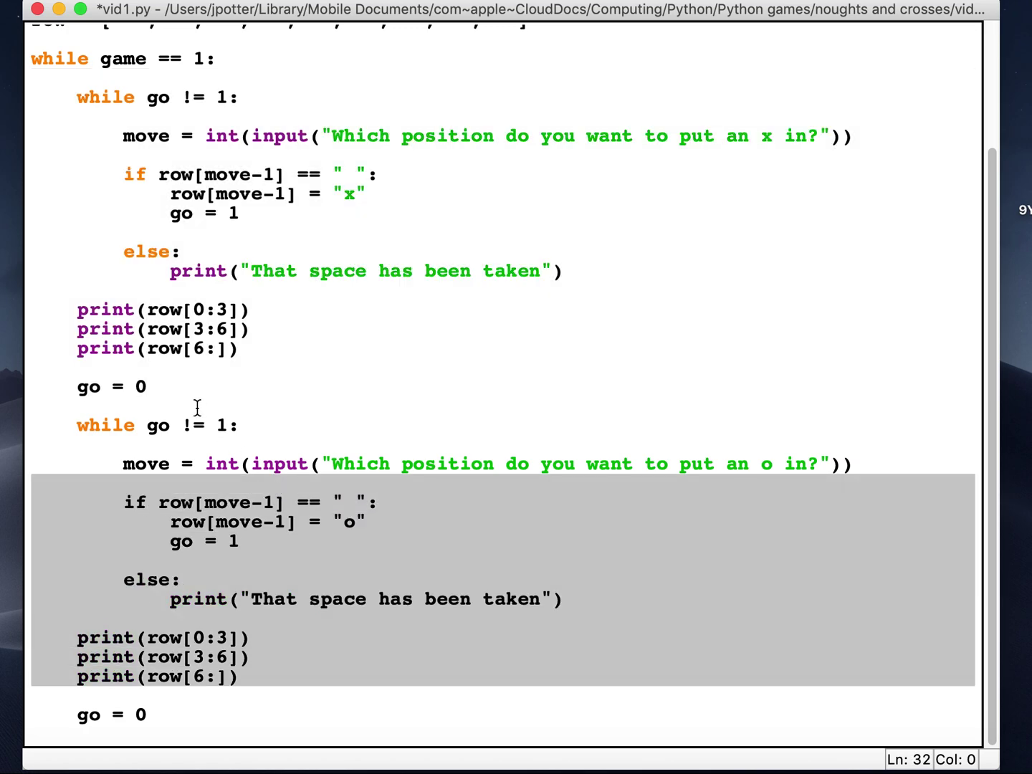
left_click(185, 387)
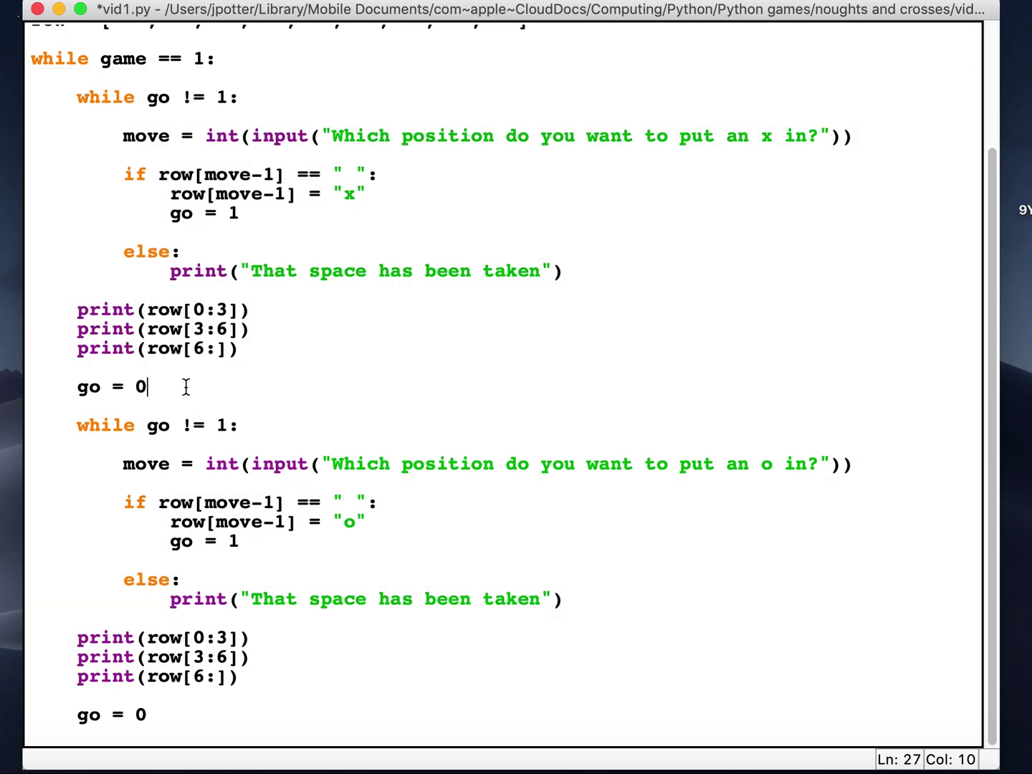
key("Return")
key("Return")
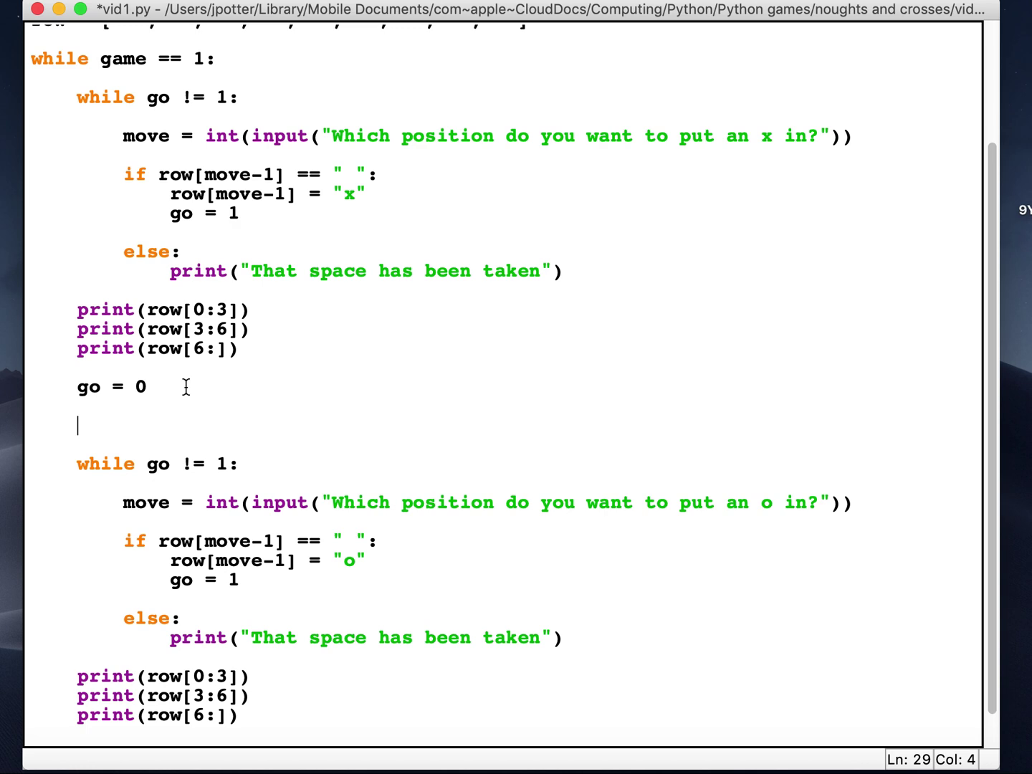
type("if count")
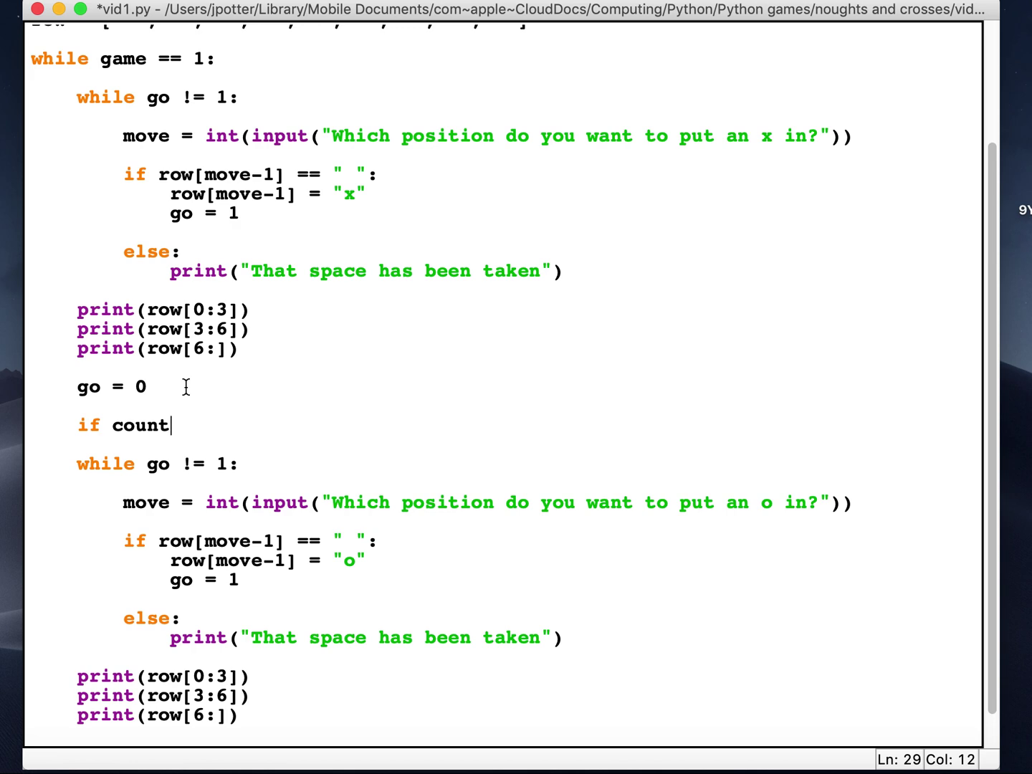
type("=")
Write an if count == 9: block printing "Game over, it's a draw" and calling sys.exit()
key("BackSpace")
type("=")
type(" 0")
key("BackSpace")
type("9")
type(":")
key("Return")
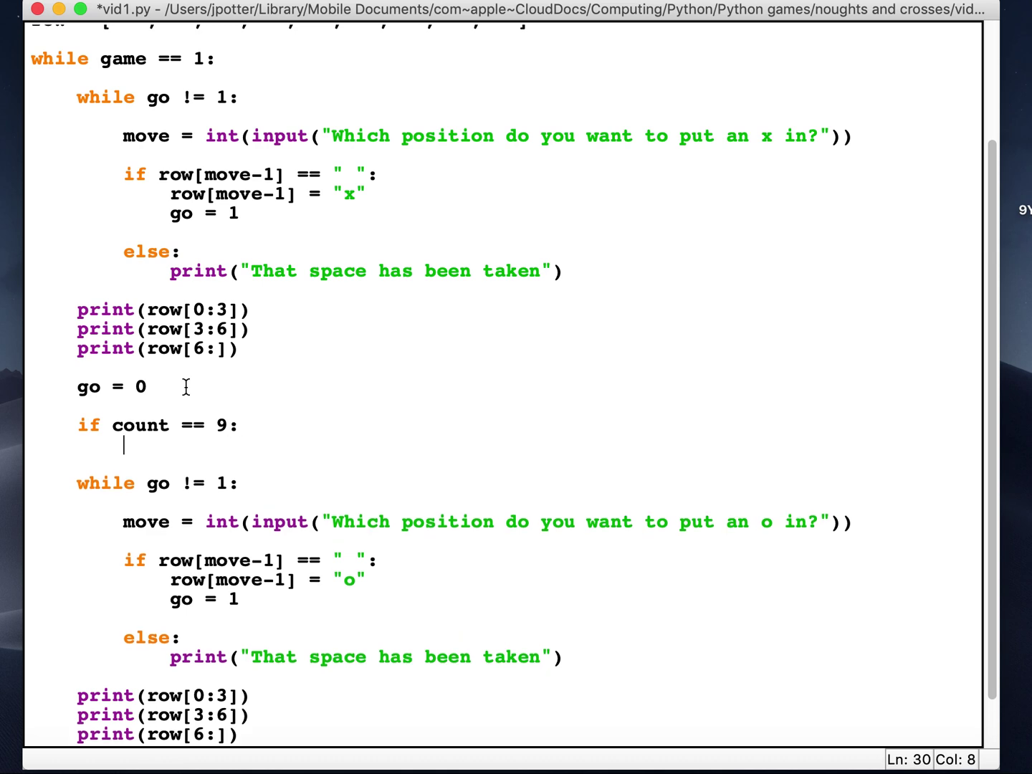
type("print(")
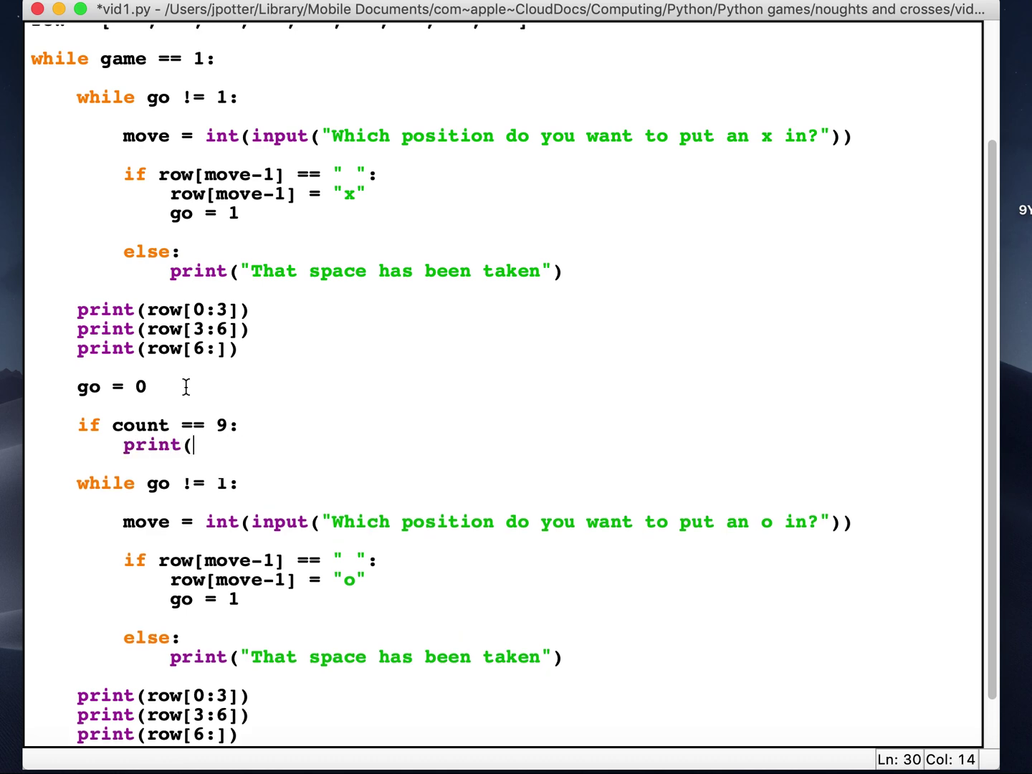
type("\"G")
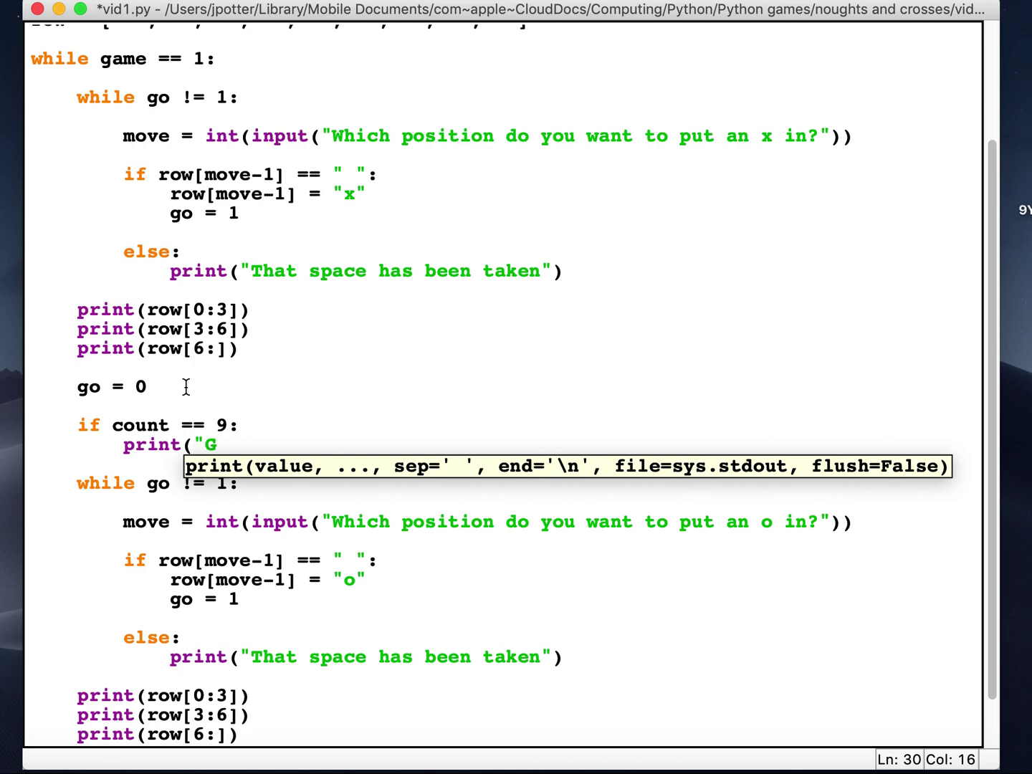
type("ame ovewr")
key("BackSpace")
key("BackSpace")
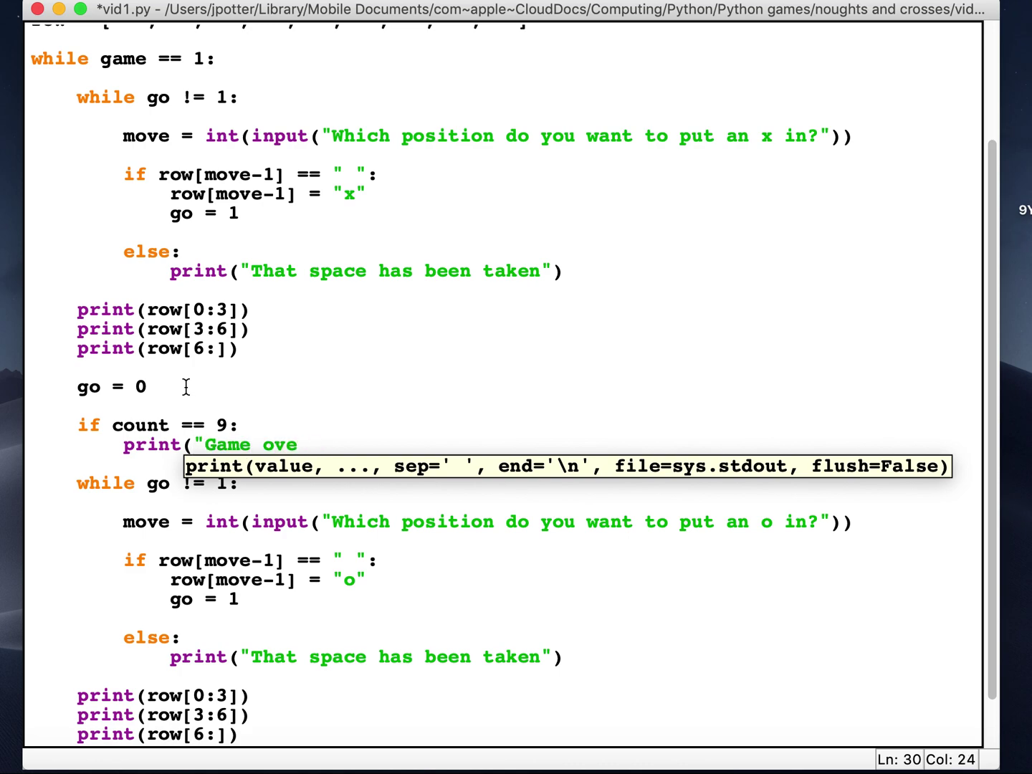
type("r, it's a draw\")")
key("Return")
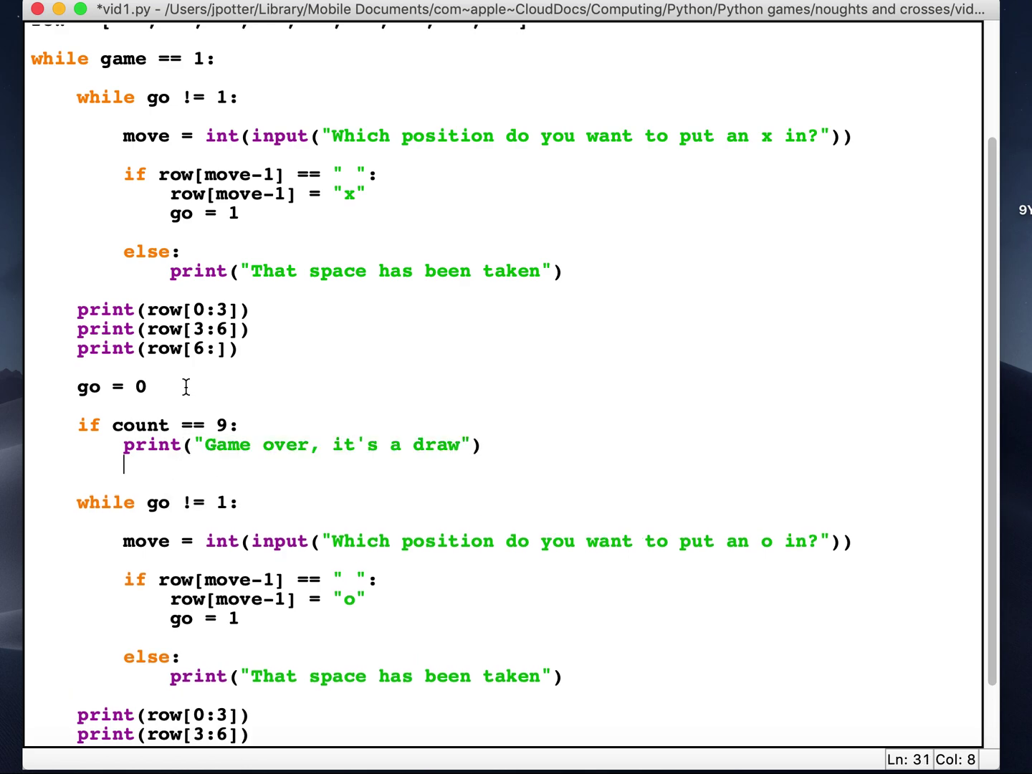
type("sys.exit")
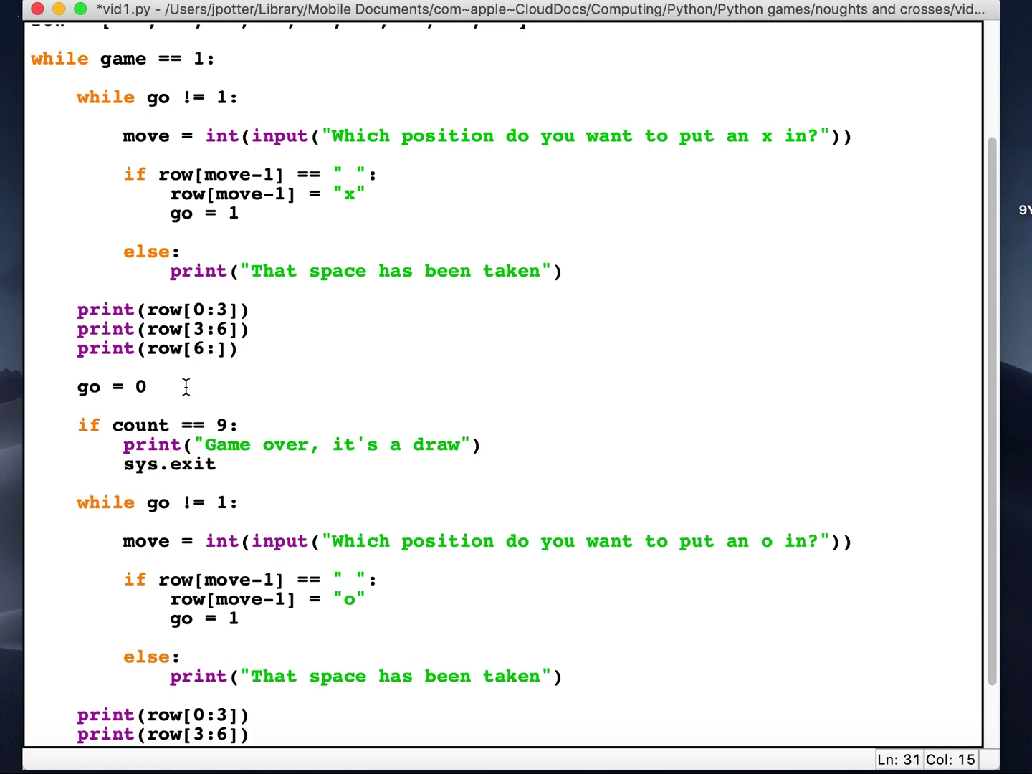
type("()")
left_click_drag(242, 465, 33, 424)
key("super+c")
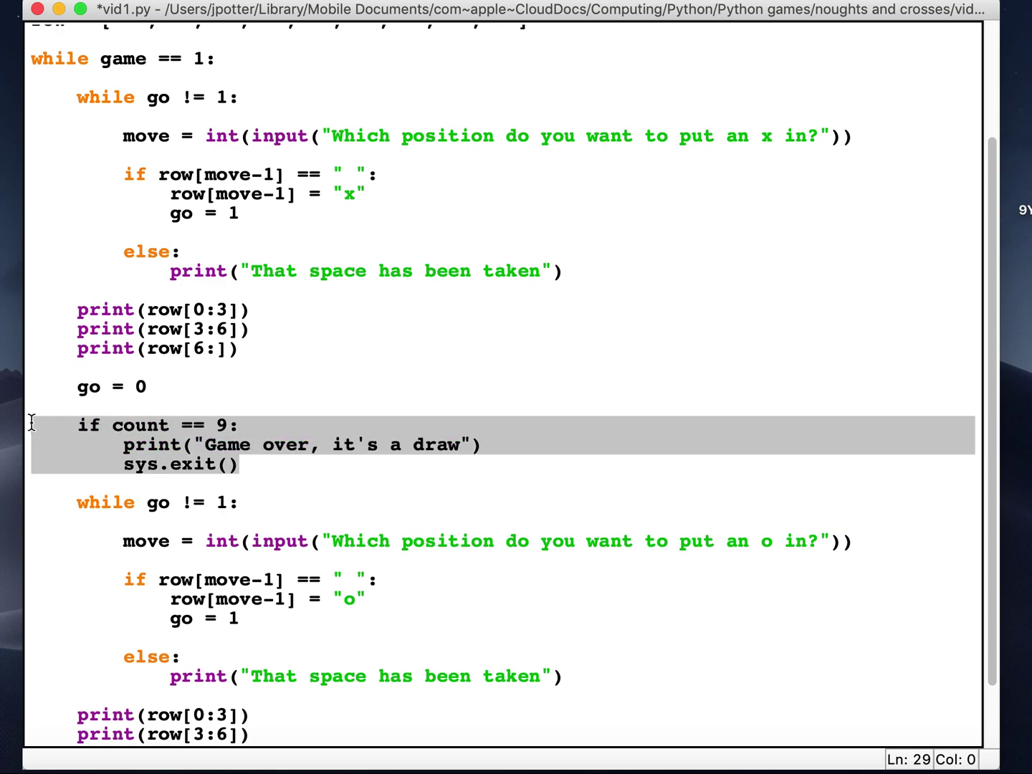
scroll(136, 496, "down", 4)
Paste the draw check below the last go = 0 and fix its indentation
left_click(169, 715)
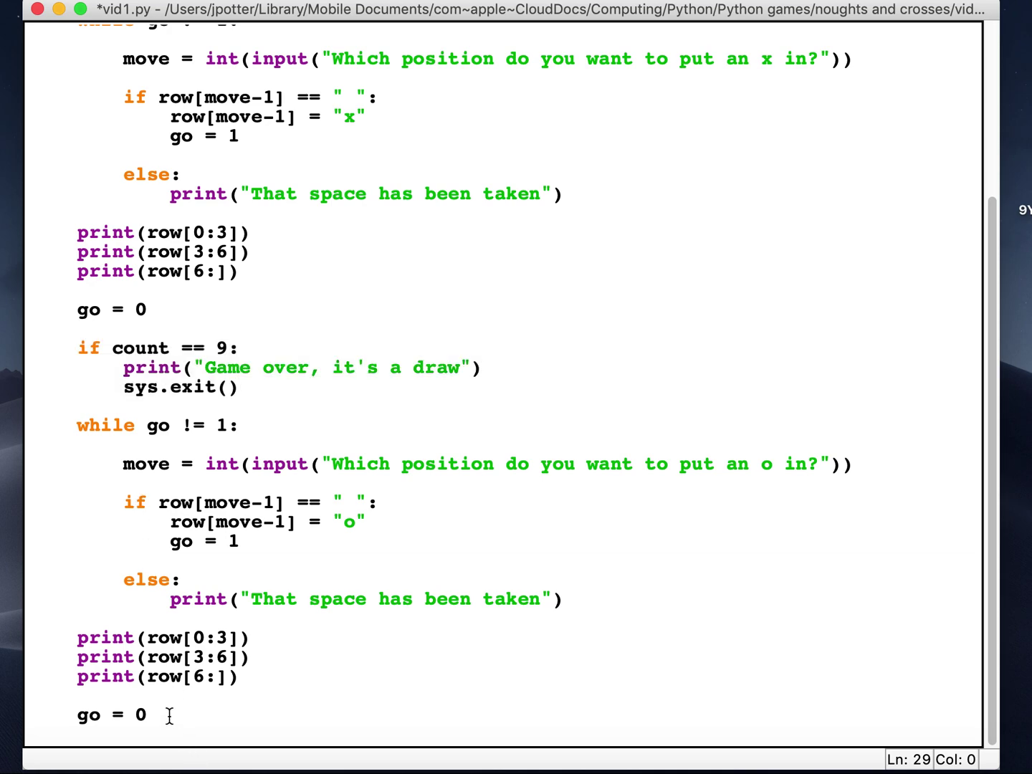
key("Return")
key("Return")
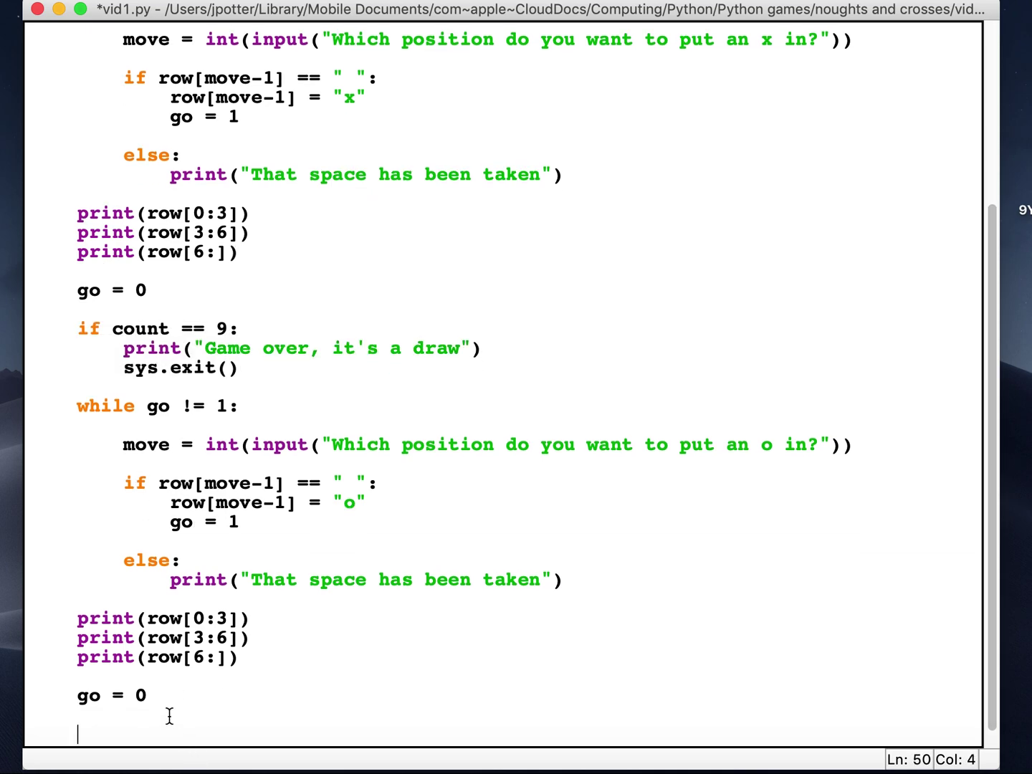
key("super+v")
left_click(122, 696)
key("BackSpace")
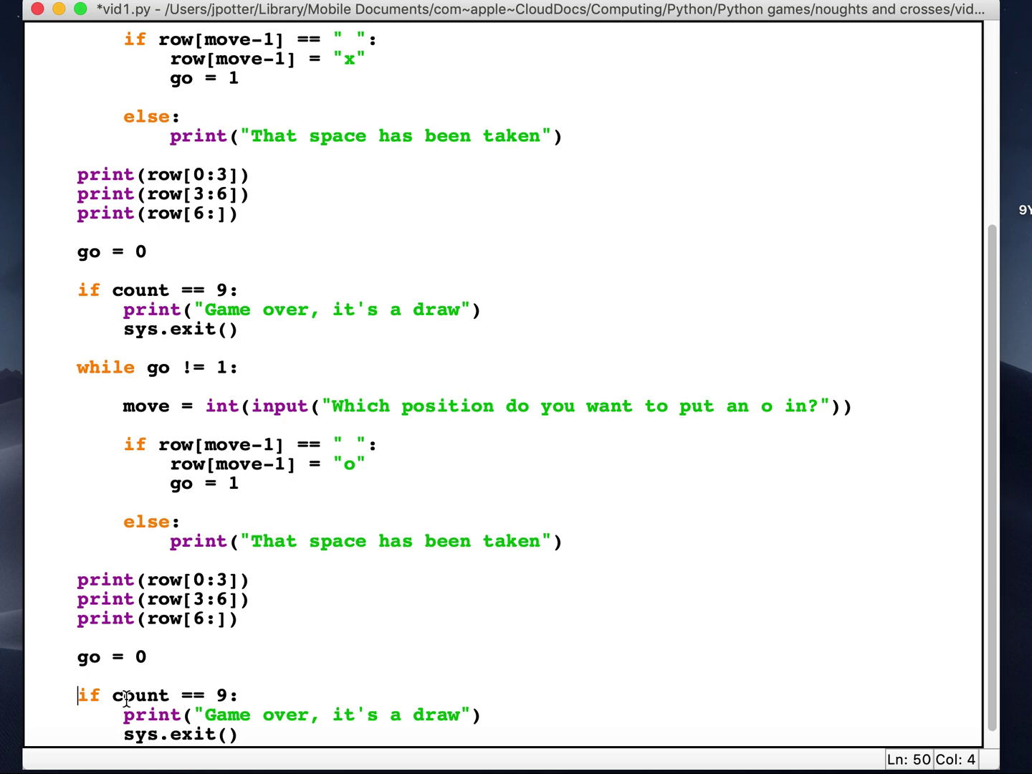
left_click(125, 715)
scroll(280, 300, "up", 5)
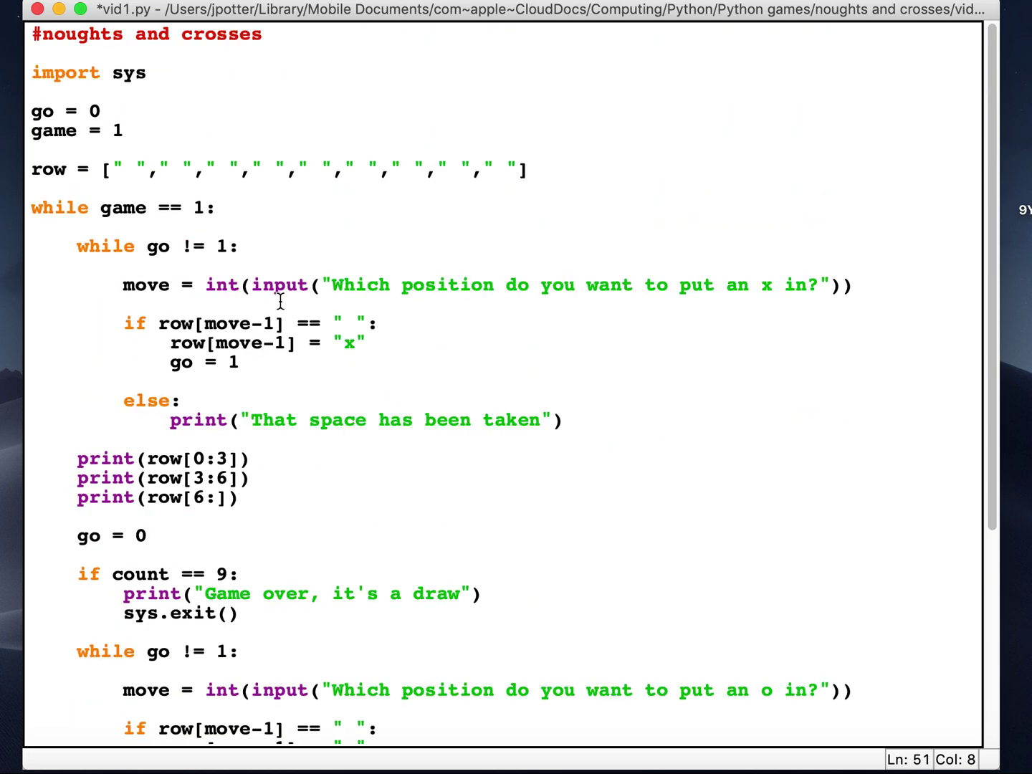
Add count = count + 1 after go = 1 in the x and o move blocks
left_click(272, 365)
key("Return")
type("cou")
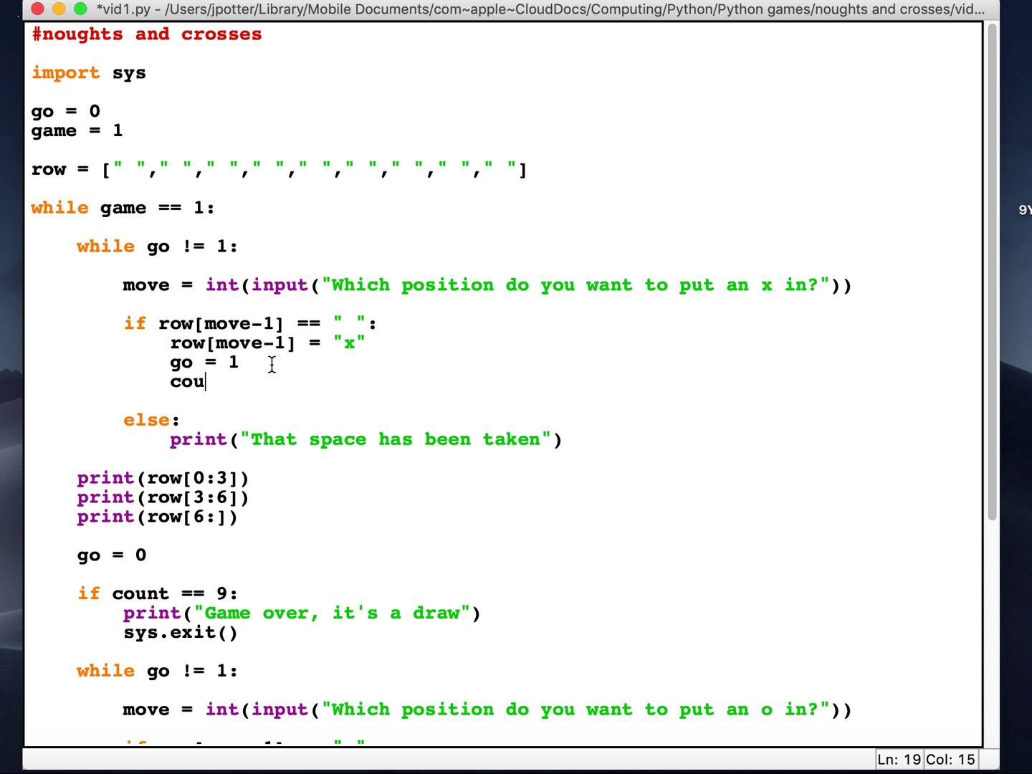
type("nt = count ")
type("+ 1")
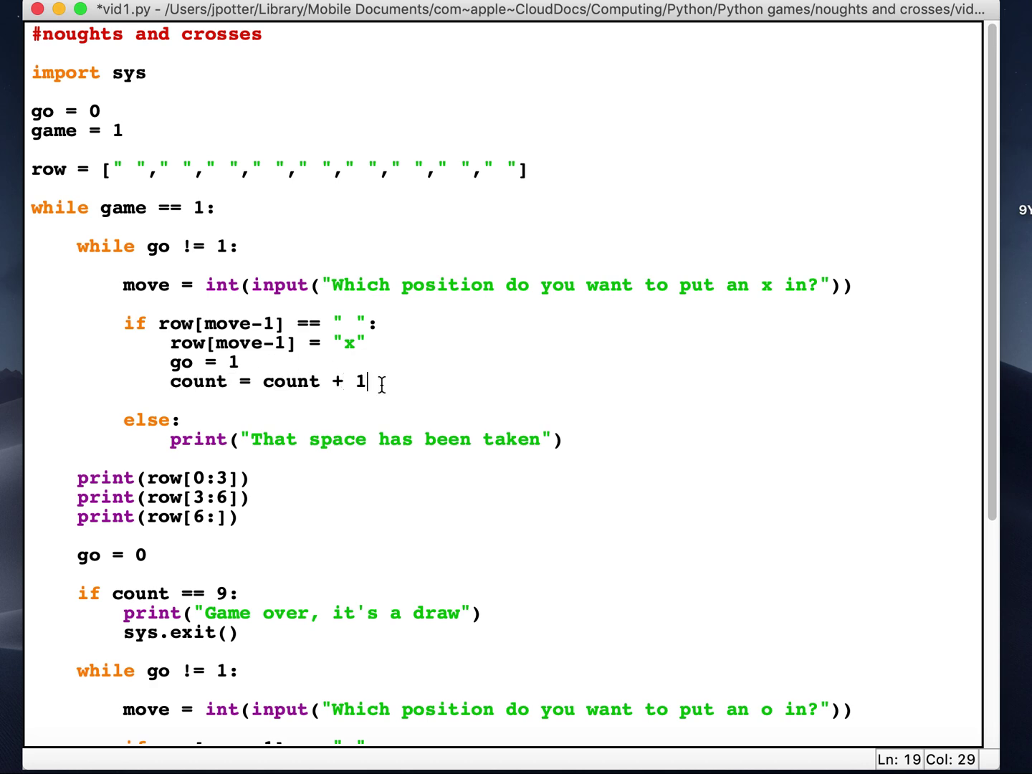
left_click_drag(369, 383, 170, 382)
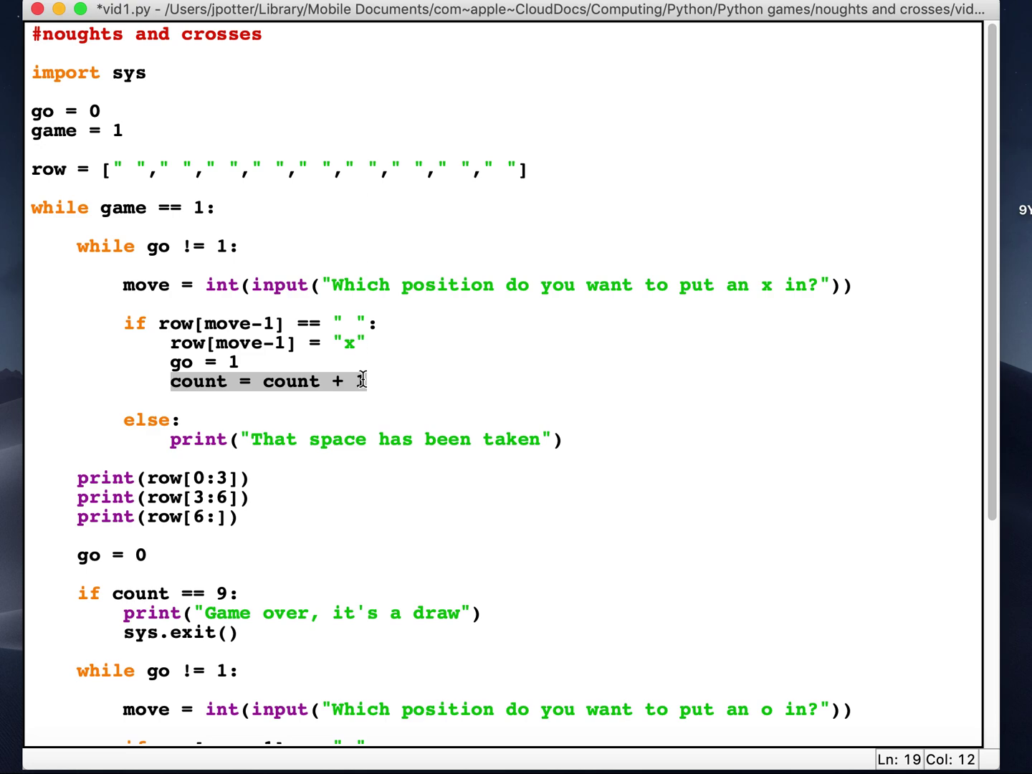
scroll(371, 500, "down", 5)
left_click(297, 482)
key("Return")
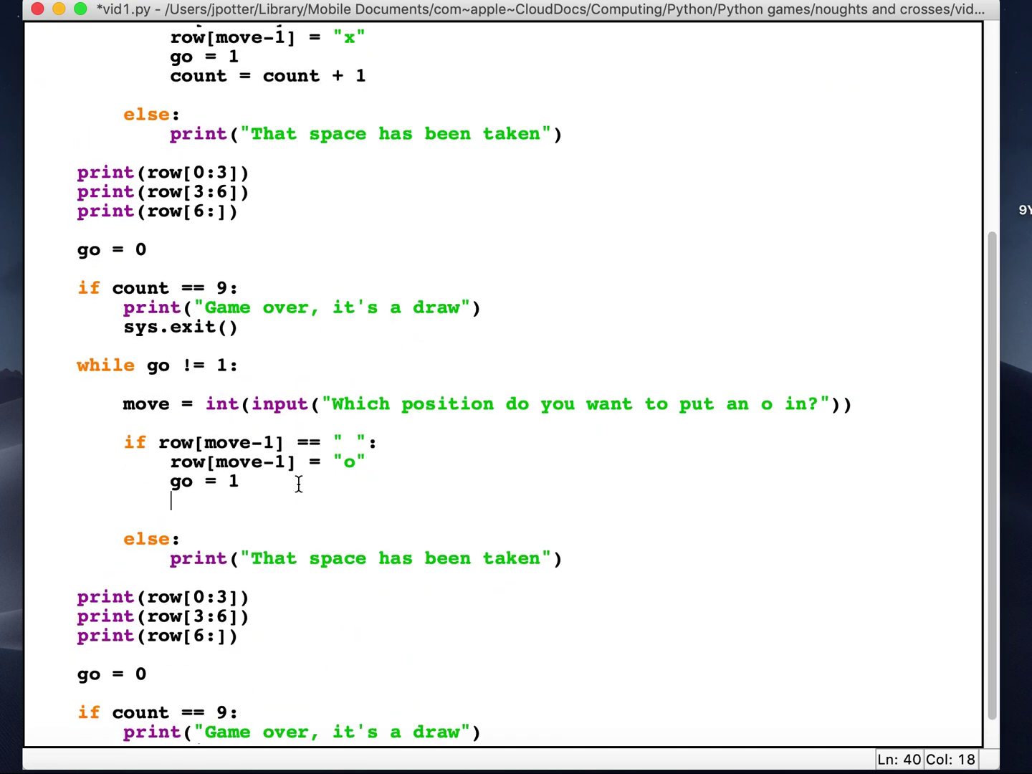
type("count = count + ")
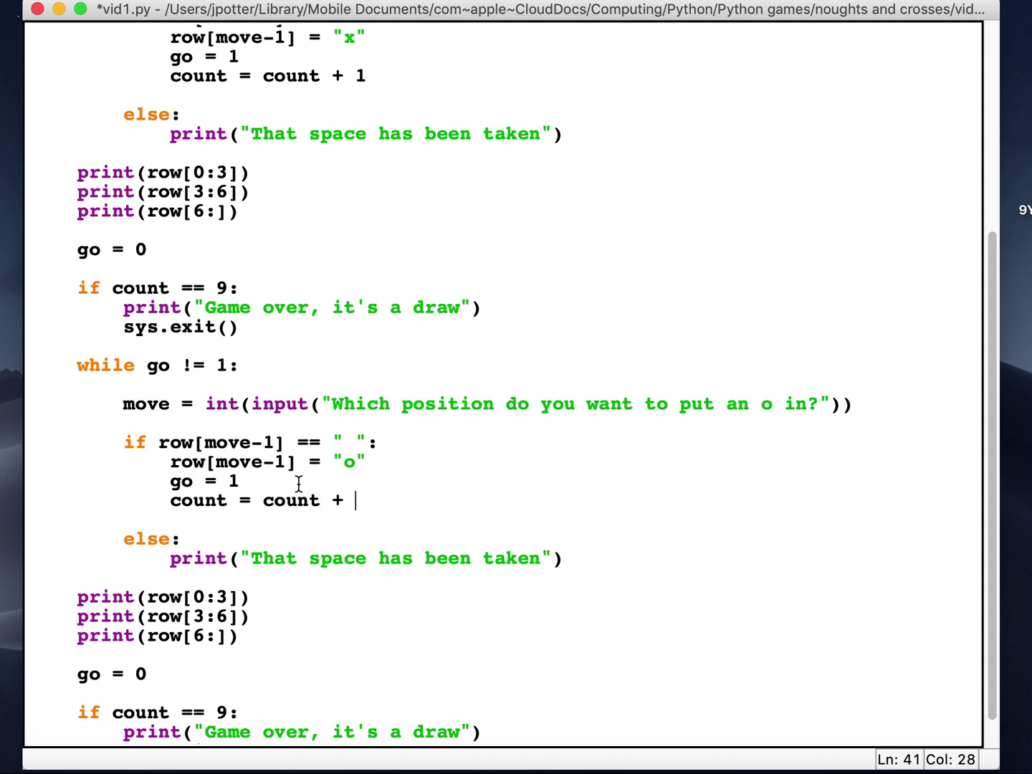
type("1")
scroll(363, 490, "up", 5)
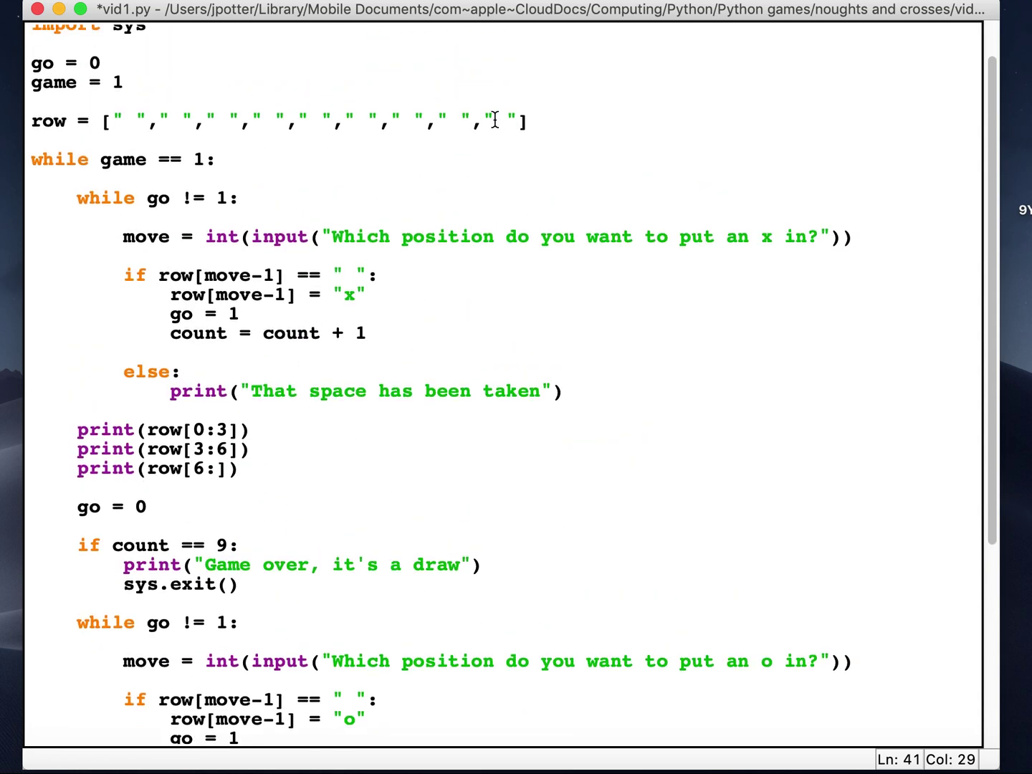
scroll(314, 496, "down", 5)
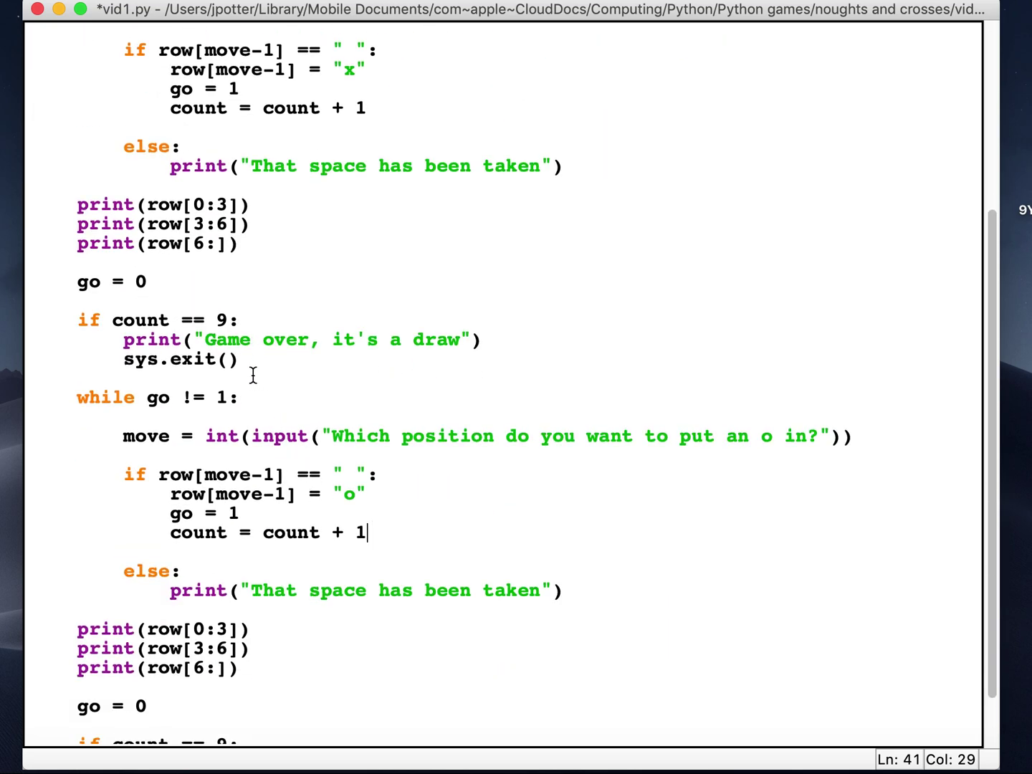
scroll(308, 510, "down", 3)
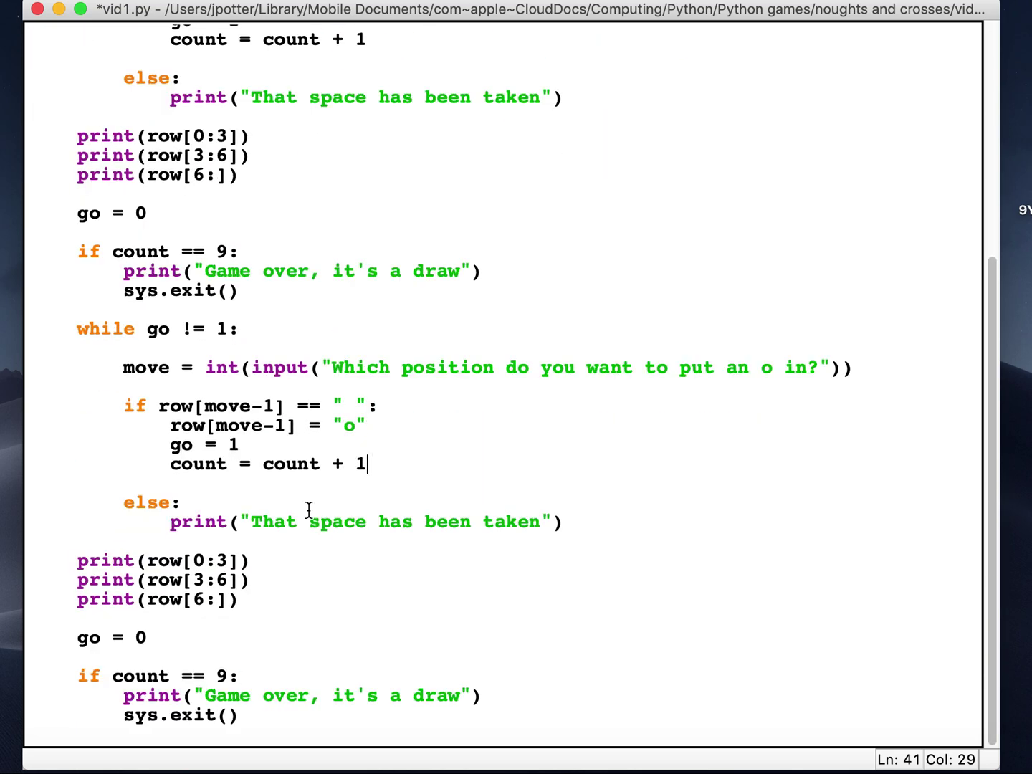
left_click(308, 510)
Save and run the script, entering 1 for x, which fails with NameError for count
key("F5")
key("Return")
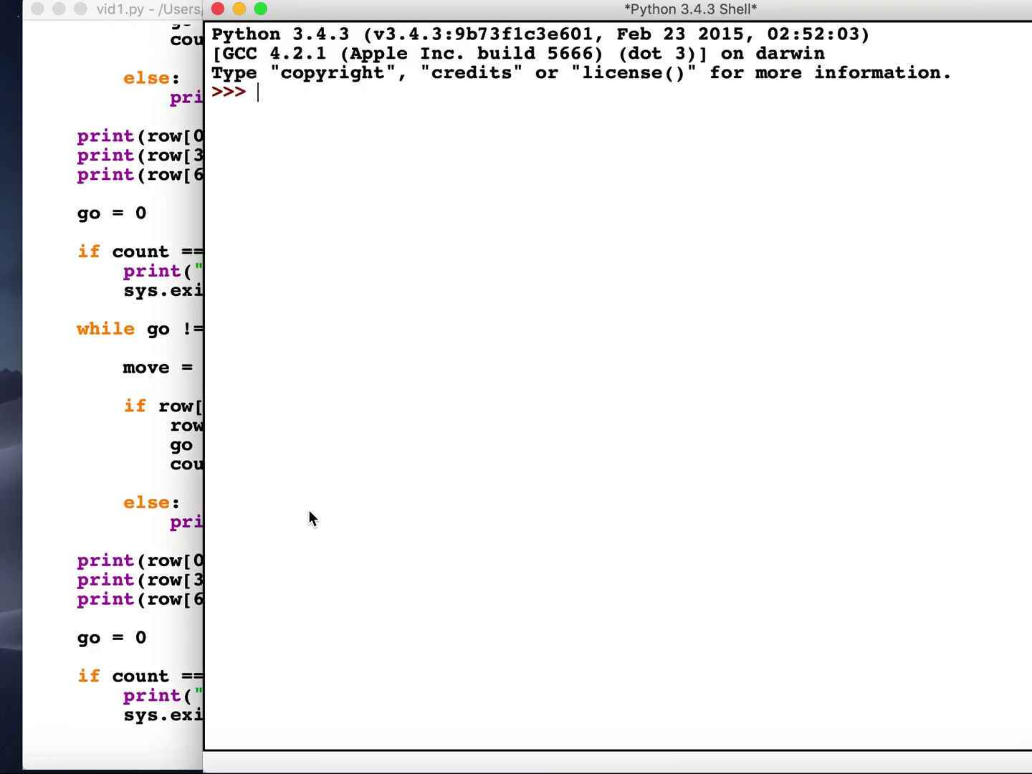
type("1")
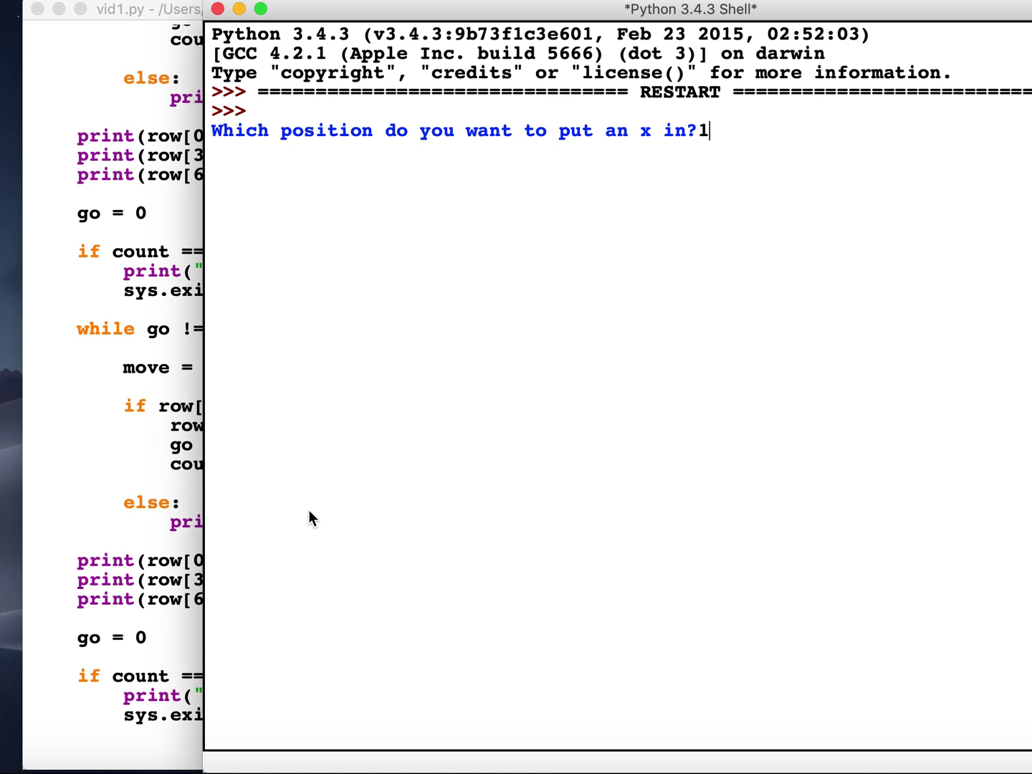
key("Return")
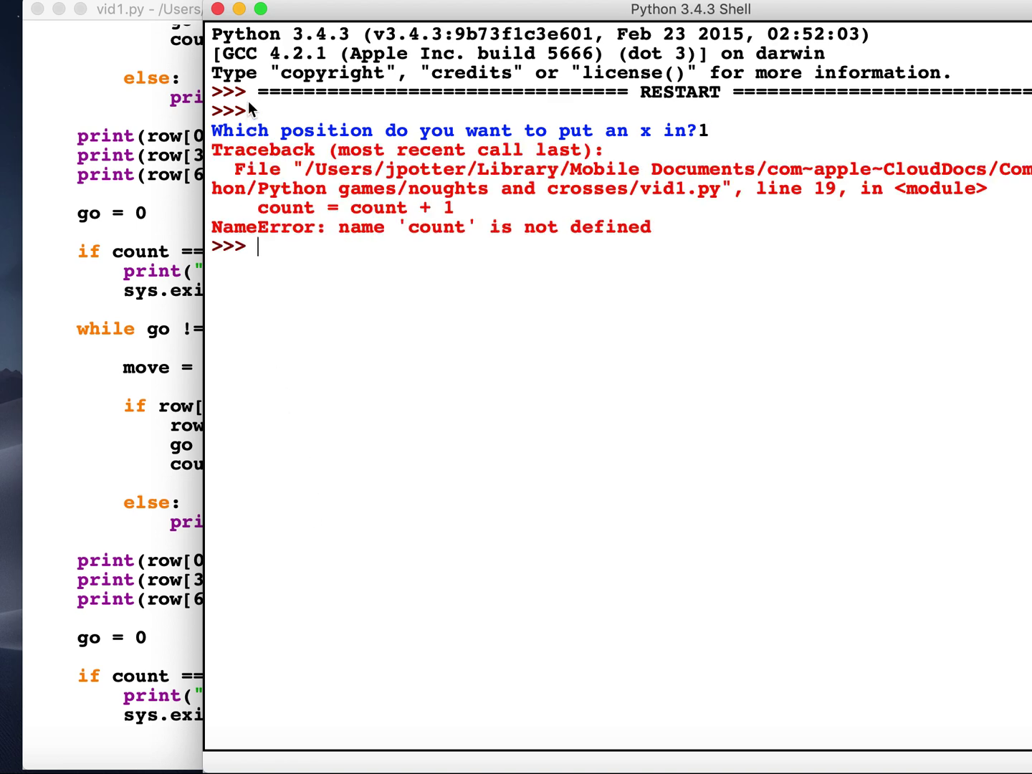
Back in the editor, add count = 0 below game = 1, then save and rerun
left_click(217, 10)
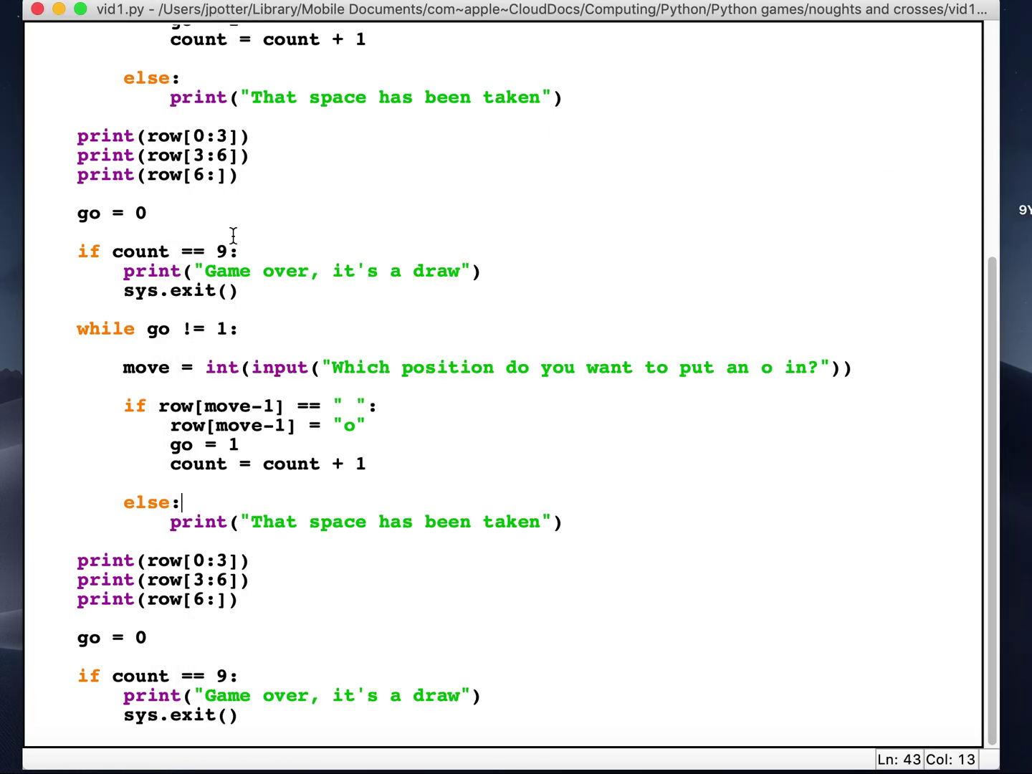
scroll(234, 234, "up", 10)
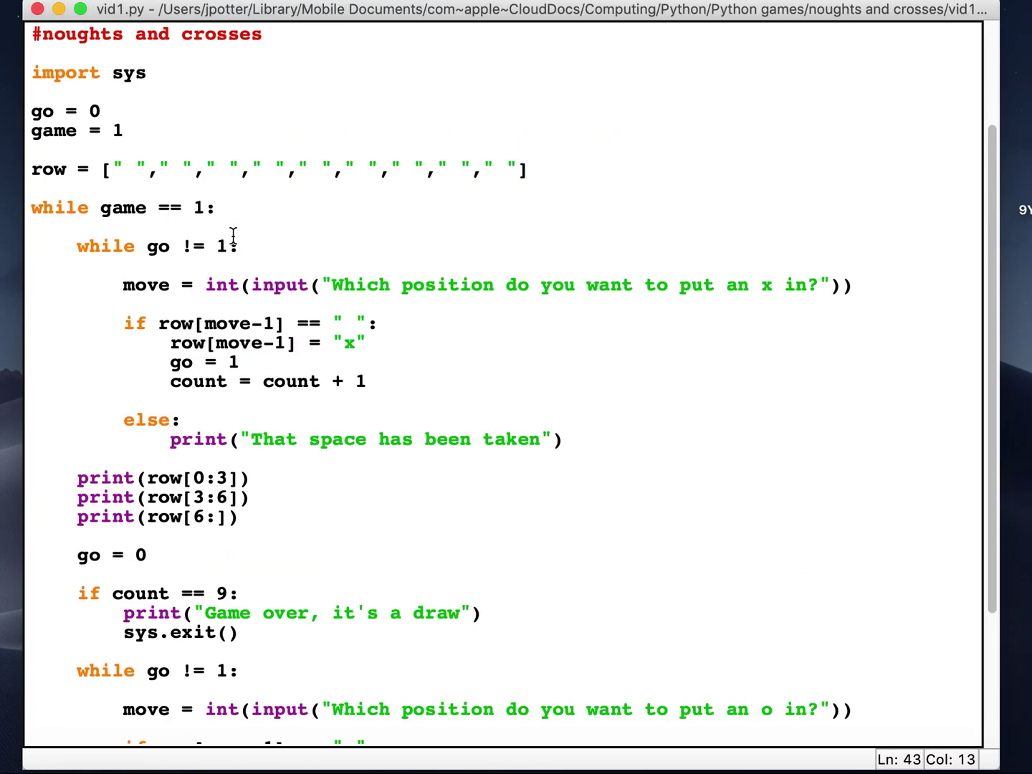
left_click(127, 131)
key("Return")
type("count = 0")
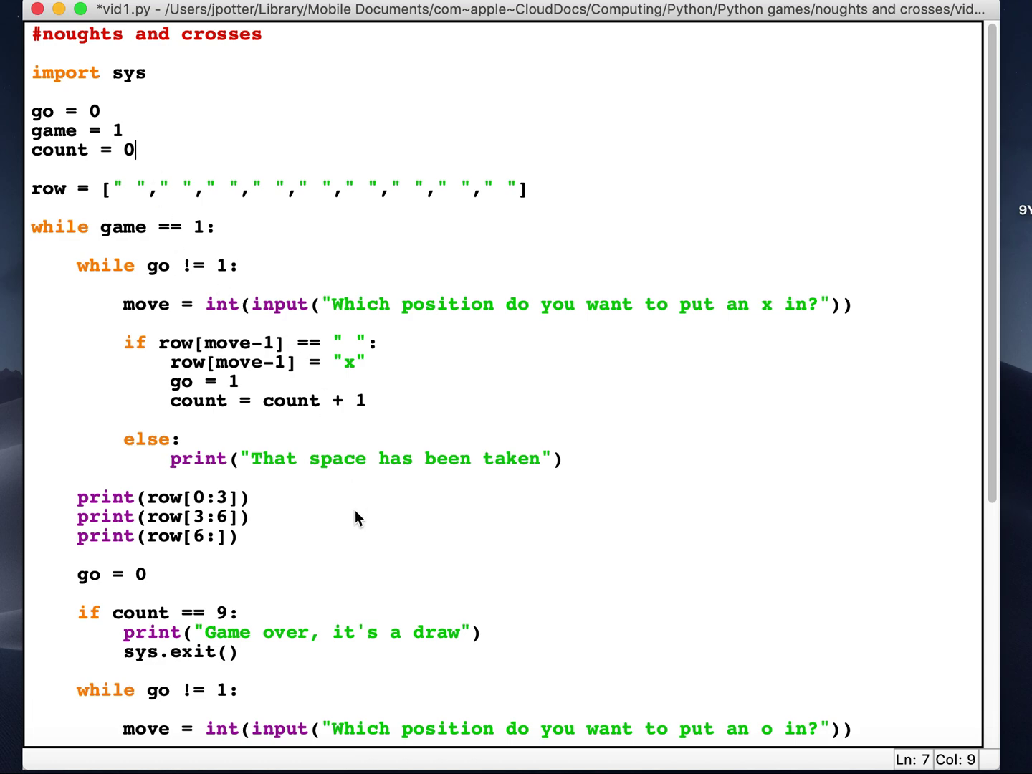
scroll(355, 510, "down", 3)
scroll(355, 509, "down", 2)
scroll(355, 510, "down", 3)
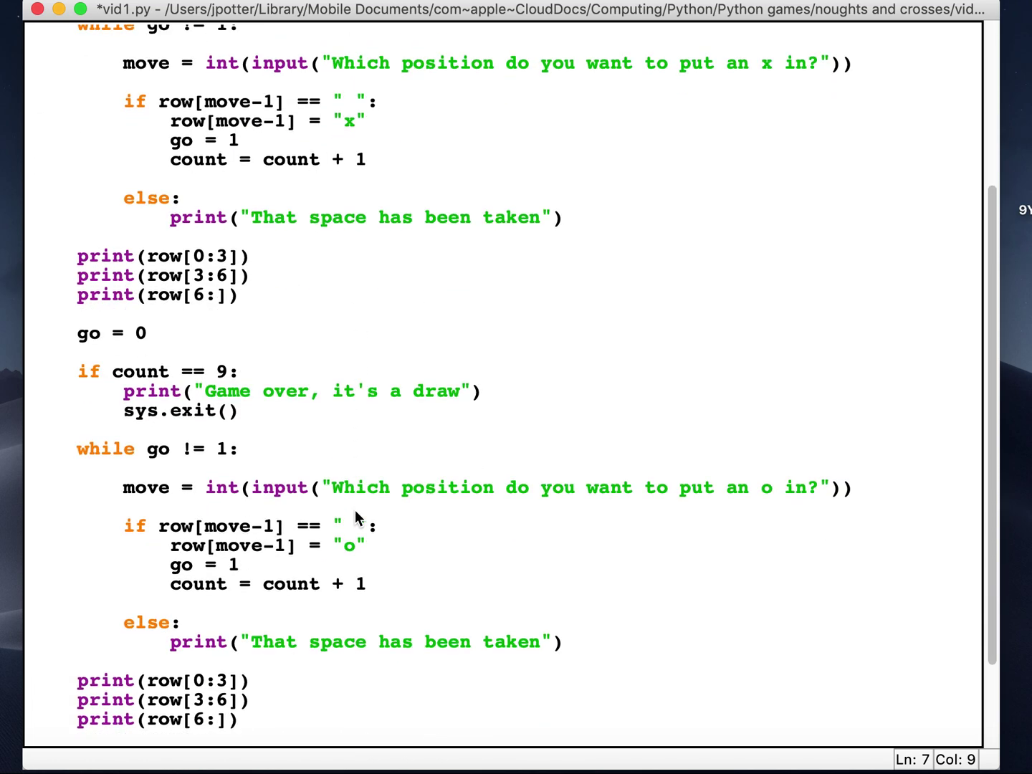
scroll(354, 515, "up", 5)
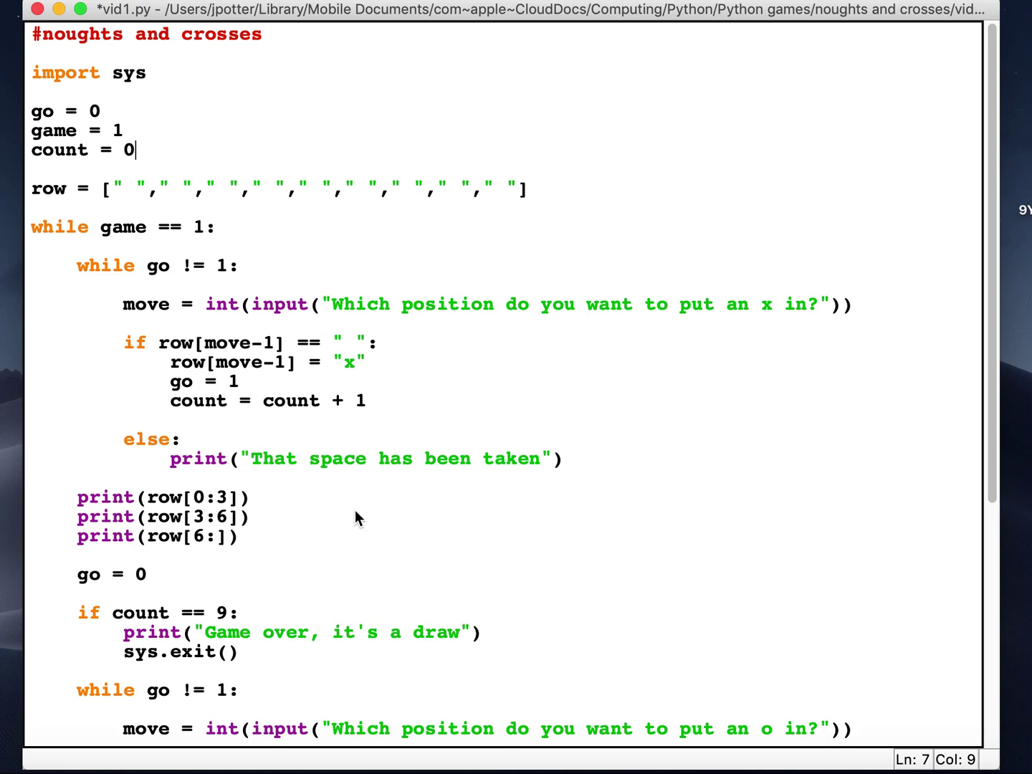
key("F5")
Confirm saving and play the opening moves 1, 5, 3, 2, 8 and 9
key("Return")
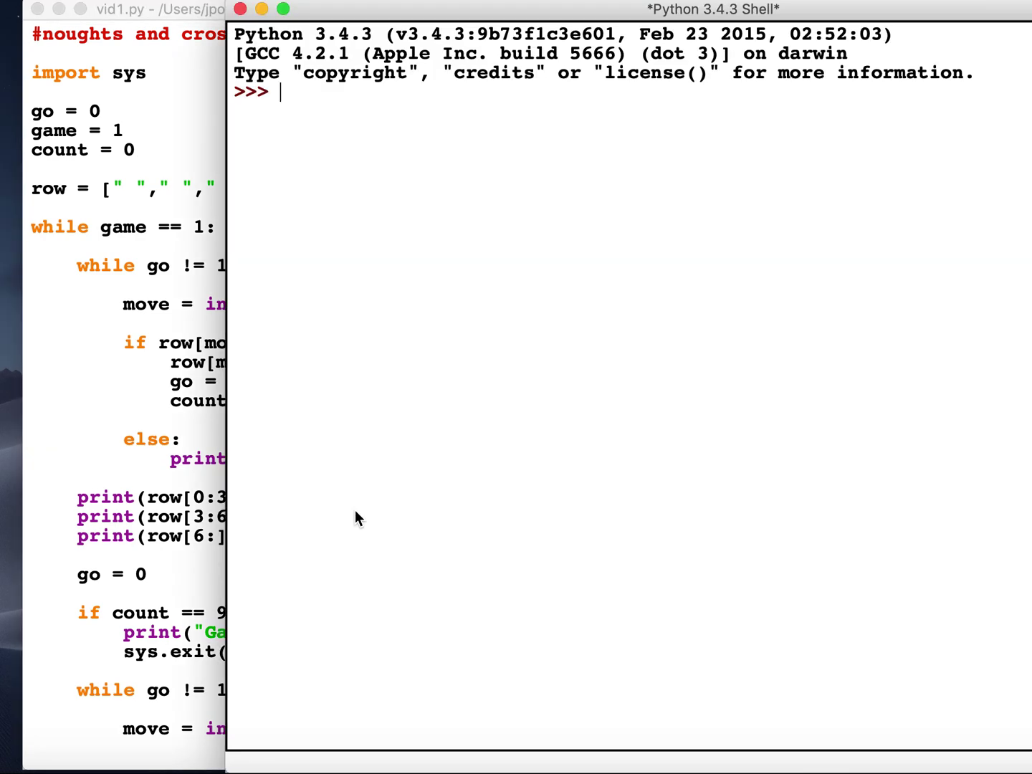
type("1")
key("Return")
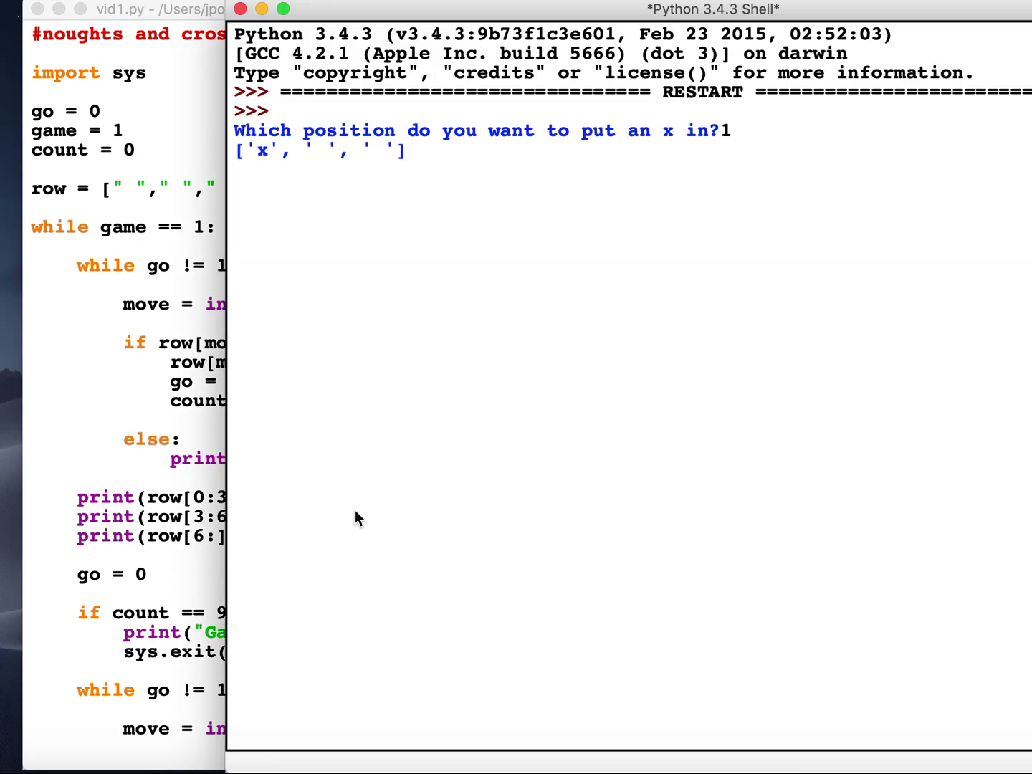
type("5")
key("Return")
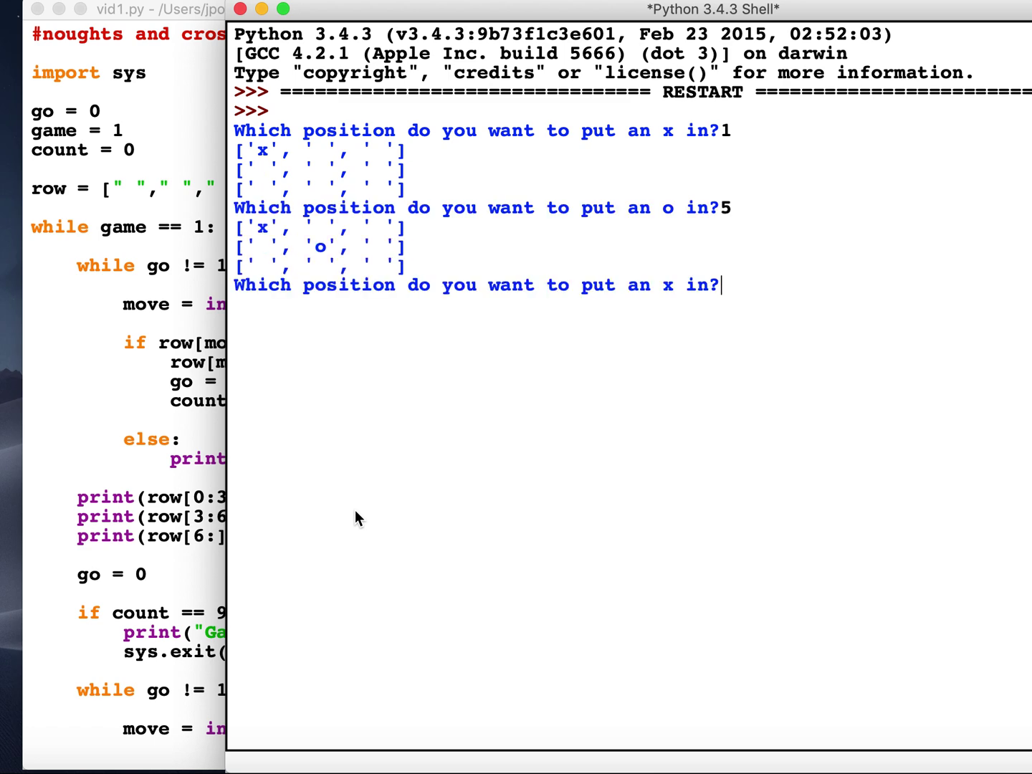
type("3")
key("Return")
type("2")
key("Return")
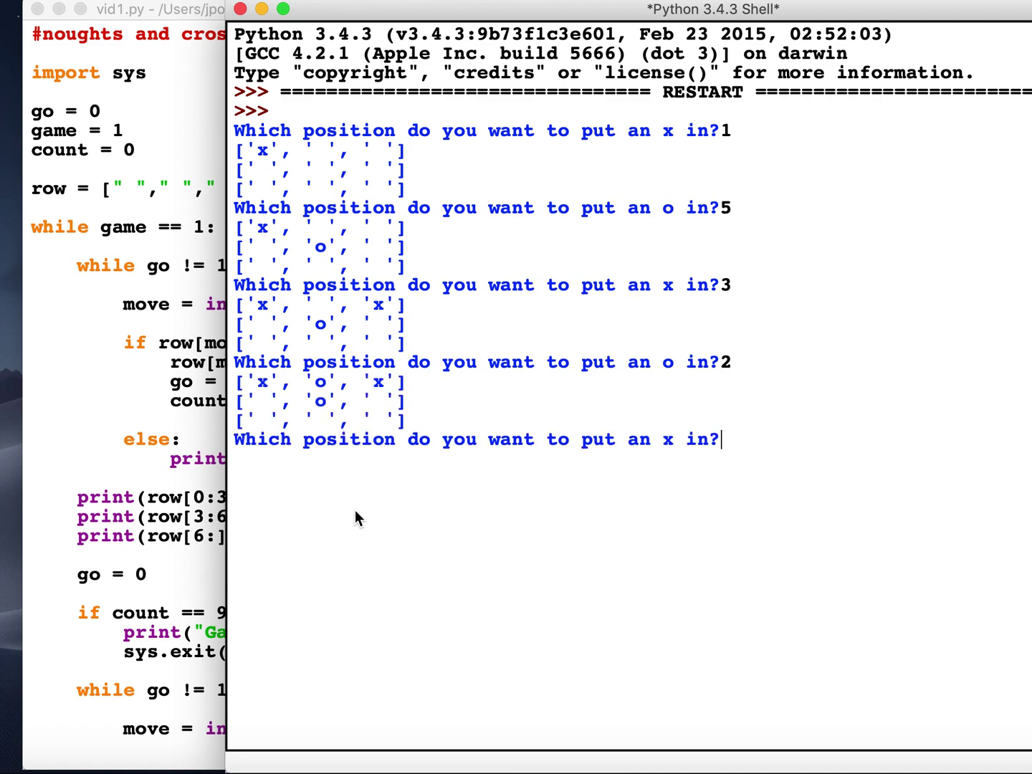
type("8")
key("Return")
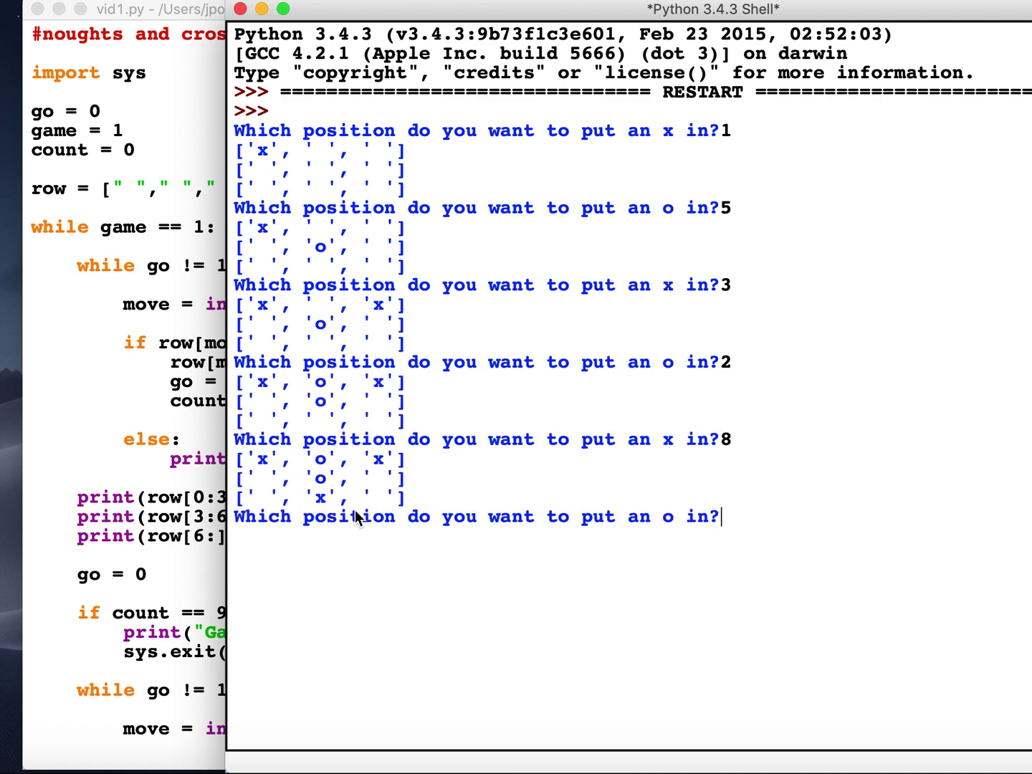
type("9")
key("Return")
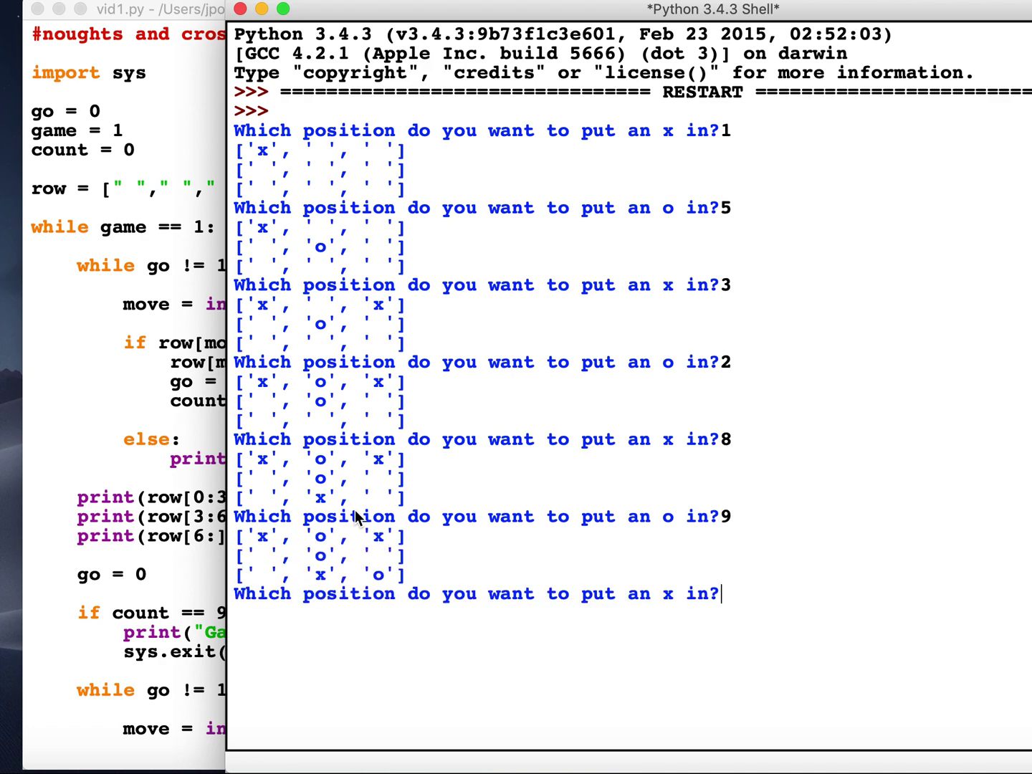
type("7")
Play 7 and 4, get taken space 5 rejected, and finish with 6 for a draw
key("Return")
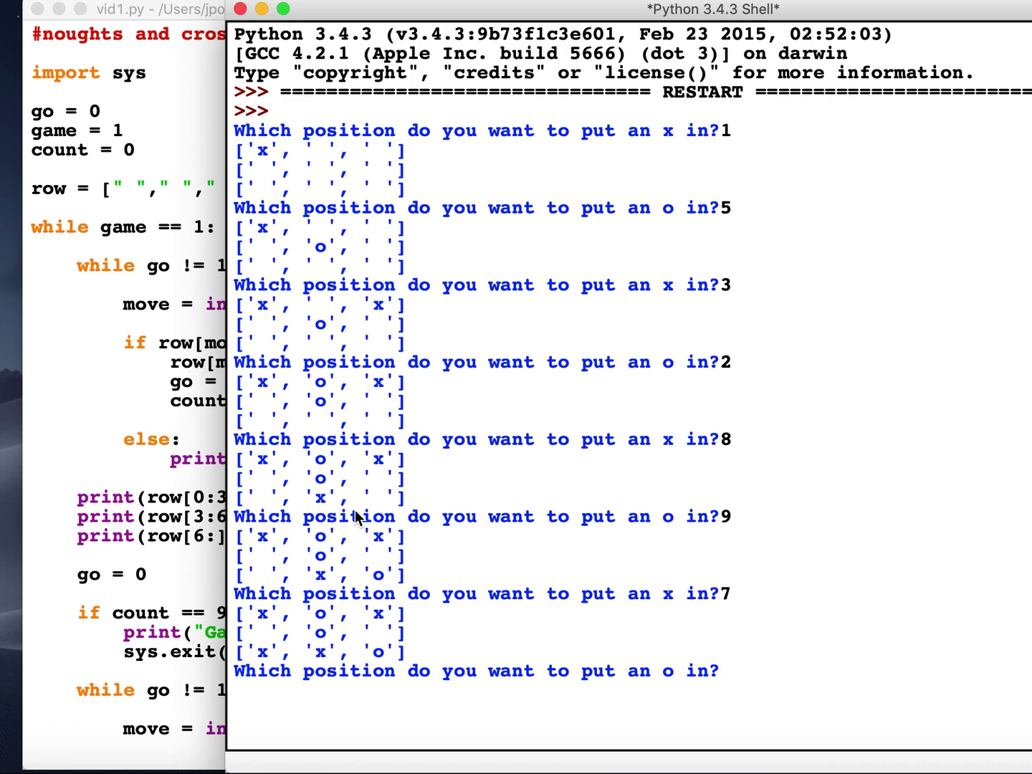
type("7")
key("BackSpace")
type("4")
key("Return")
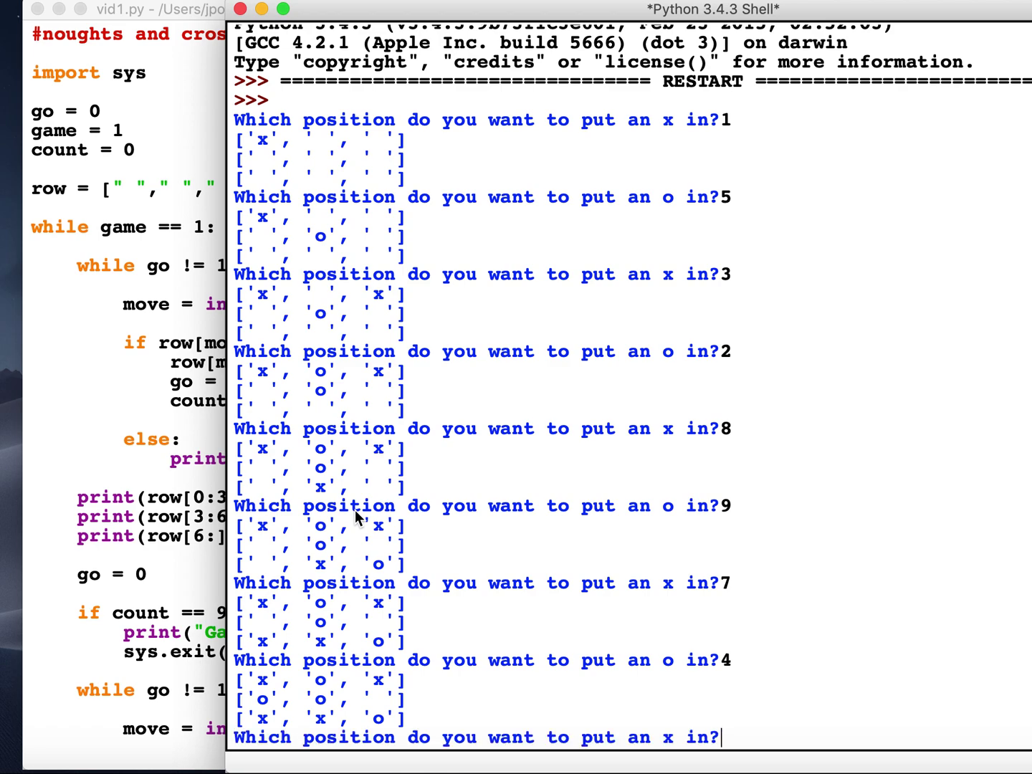
type("5")
key("Return")
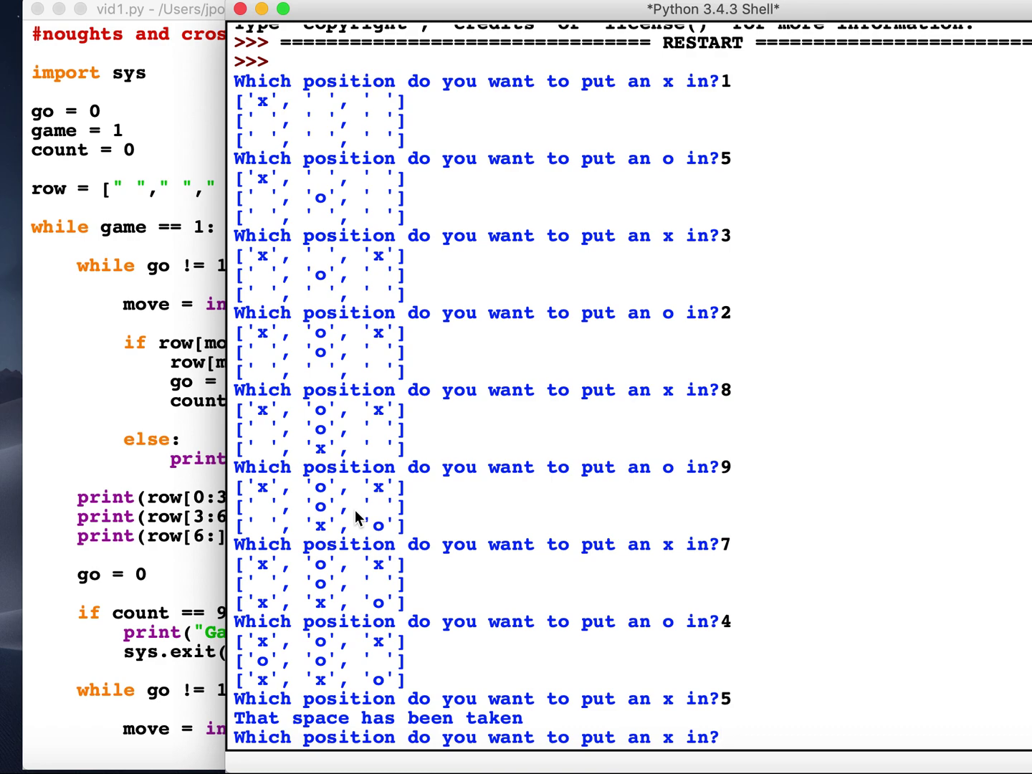
type("6")
key("Return")
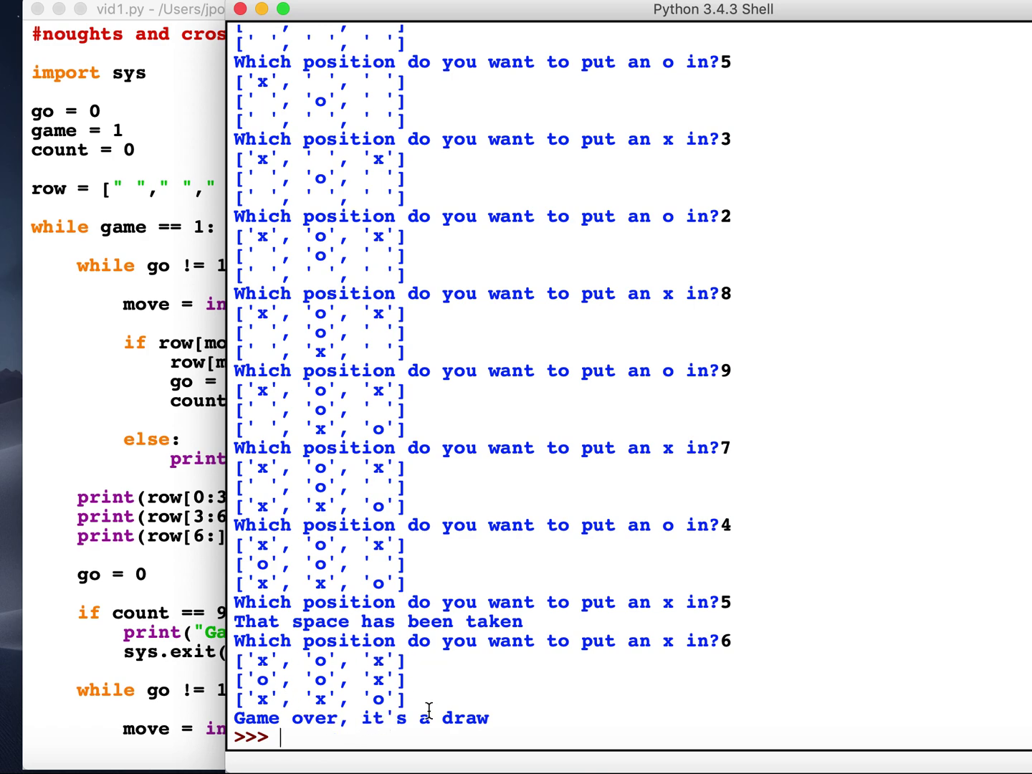
left_click_drag(359, 16, 642, 73)
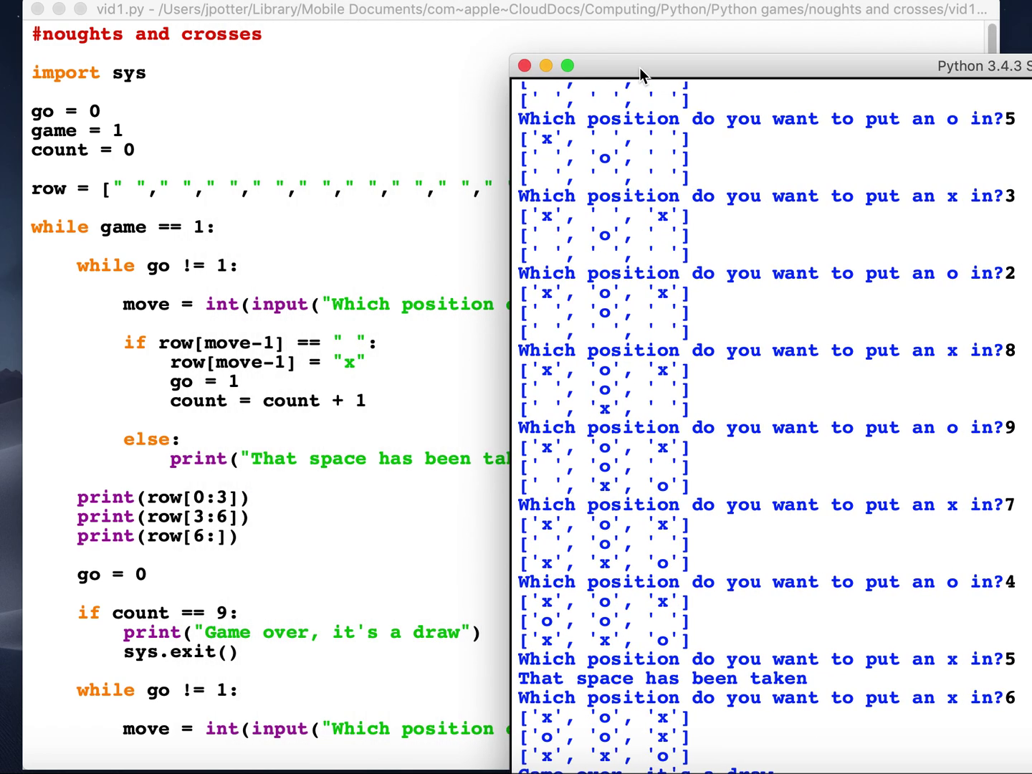
Bring the script editor window back in front of the Python Shell
left_click(245, 654)
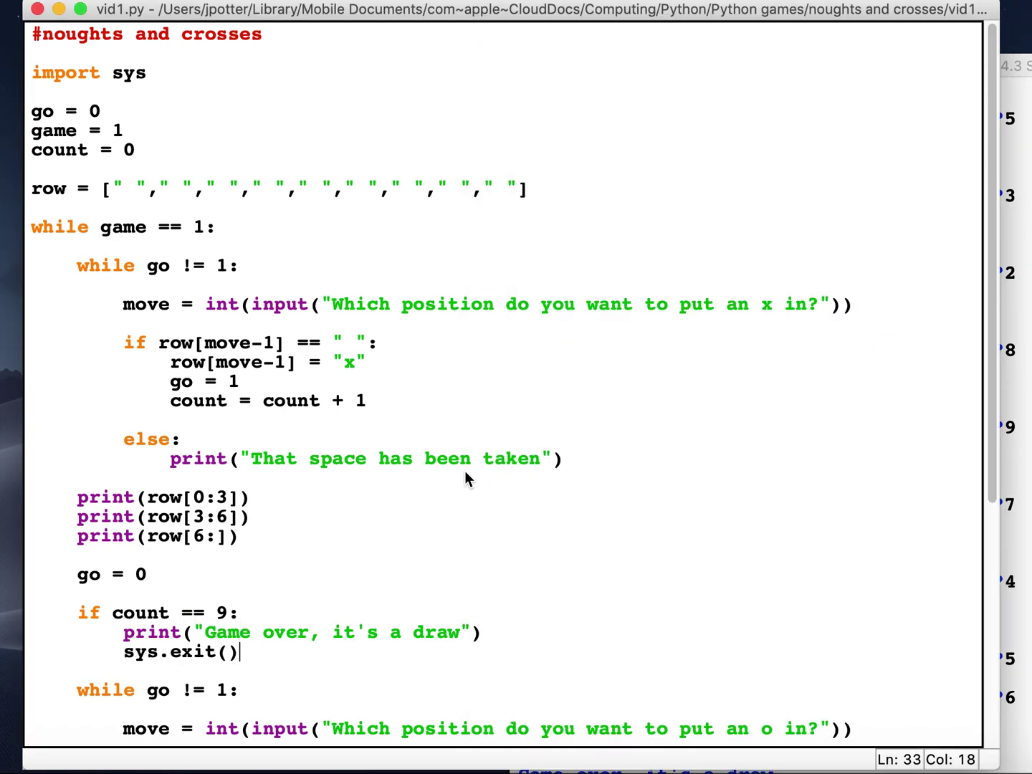
scroll(464, 470, "down", 5)
scroll(465, 471, "down", 5)
scroll(465, 471, "down", 4)
scroll(464, 471, "up", 10)
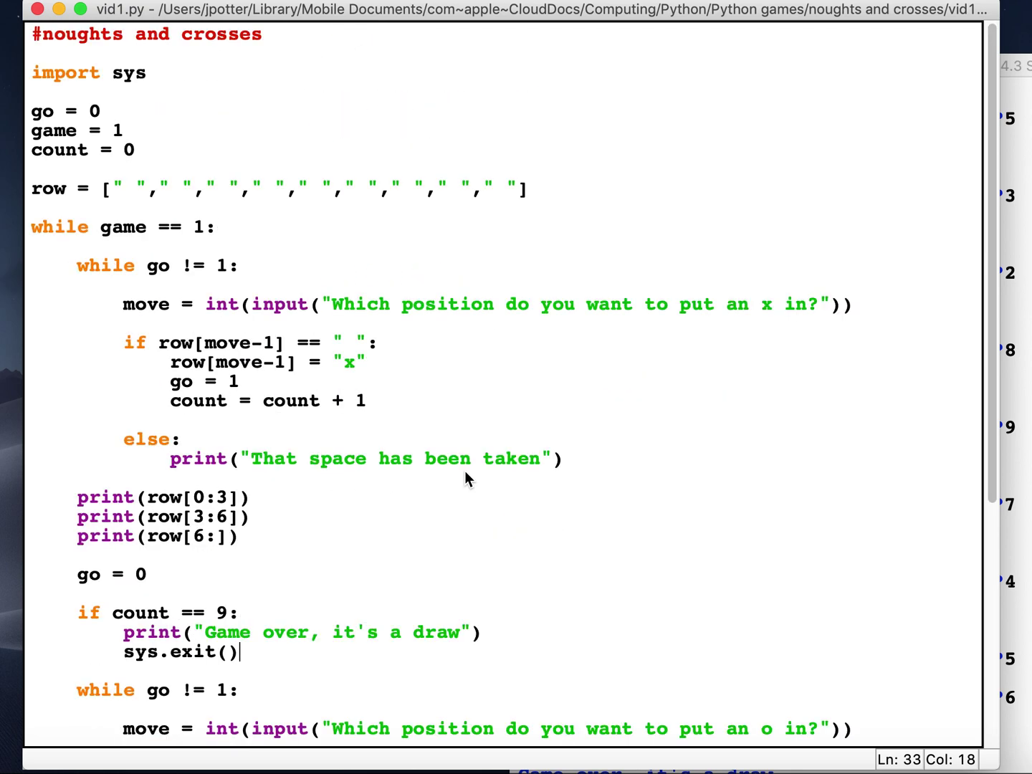